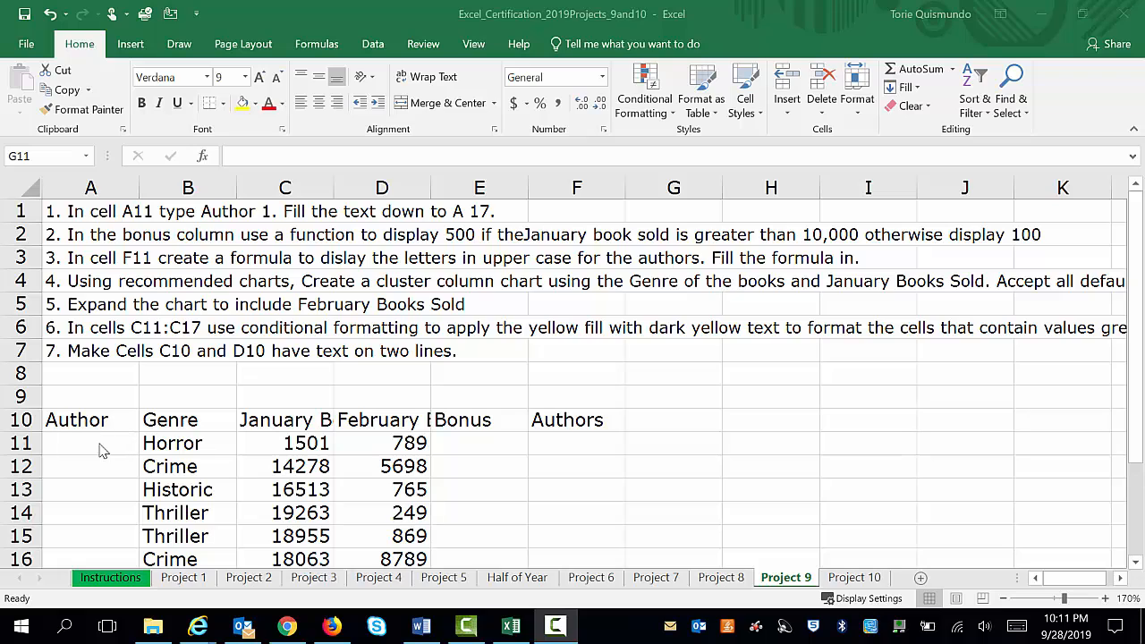
Enter "Author 1" in cell A11 and fill the series down to A17
click(99, 444)
click(100, 442)
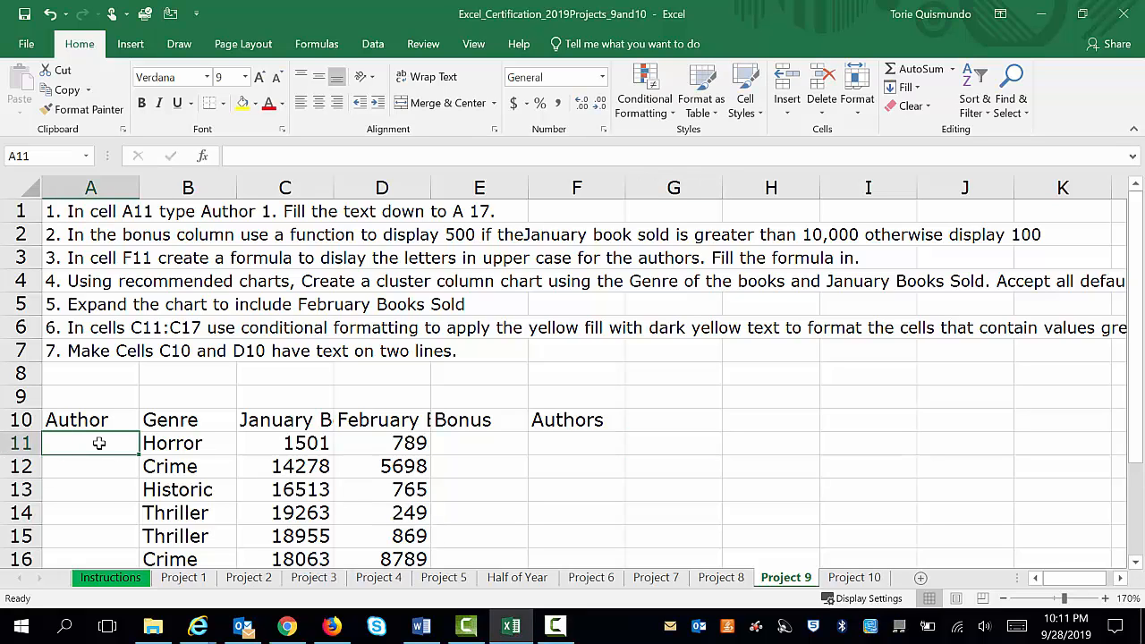
text(Author 1)
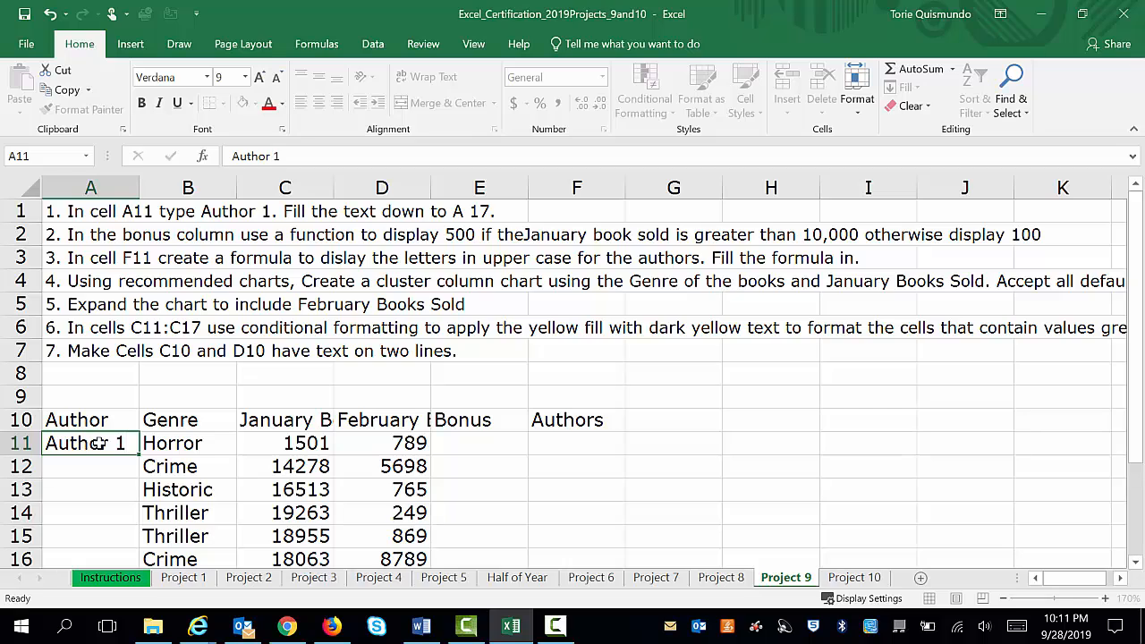
key(Return)
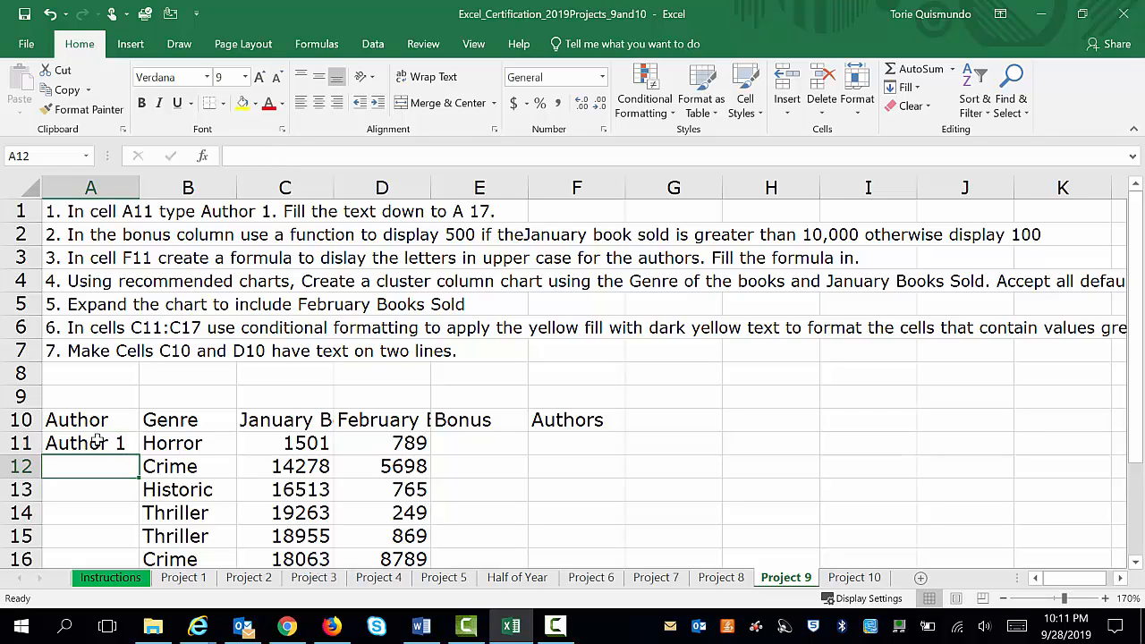
click(97, 440)
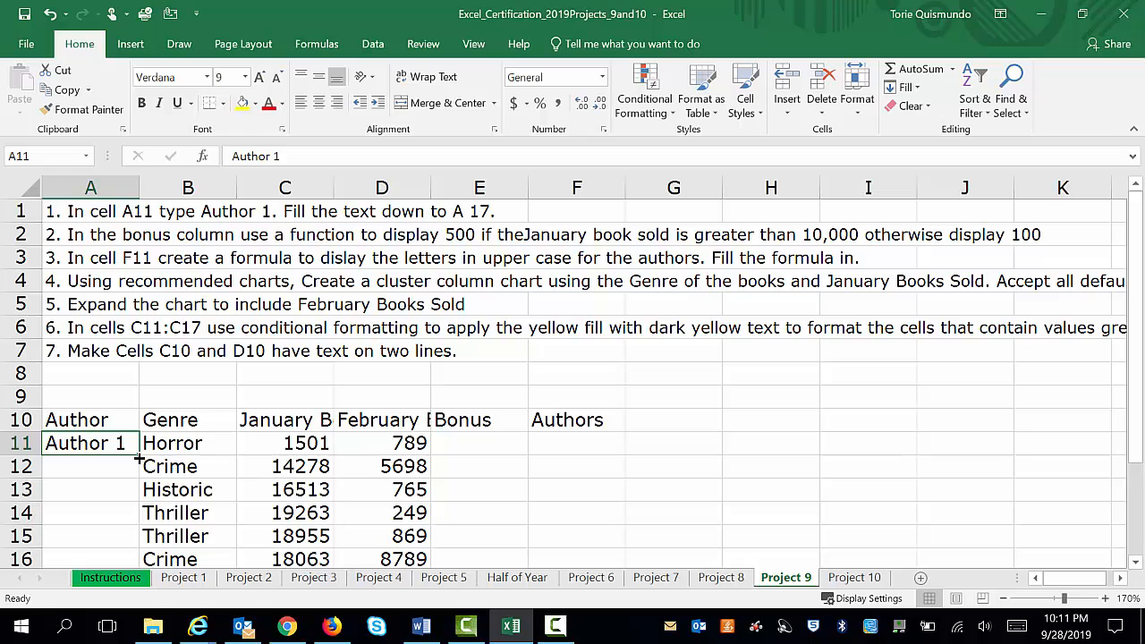
drag(138, 459, 140, 523)
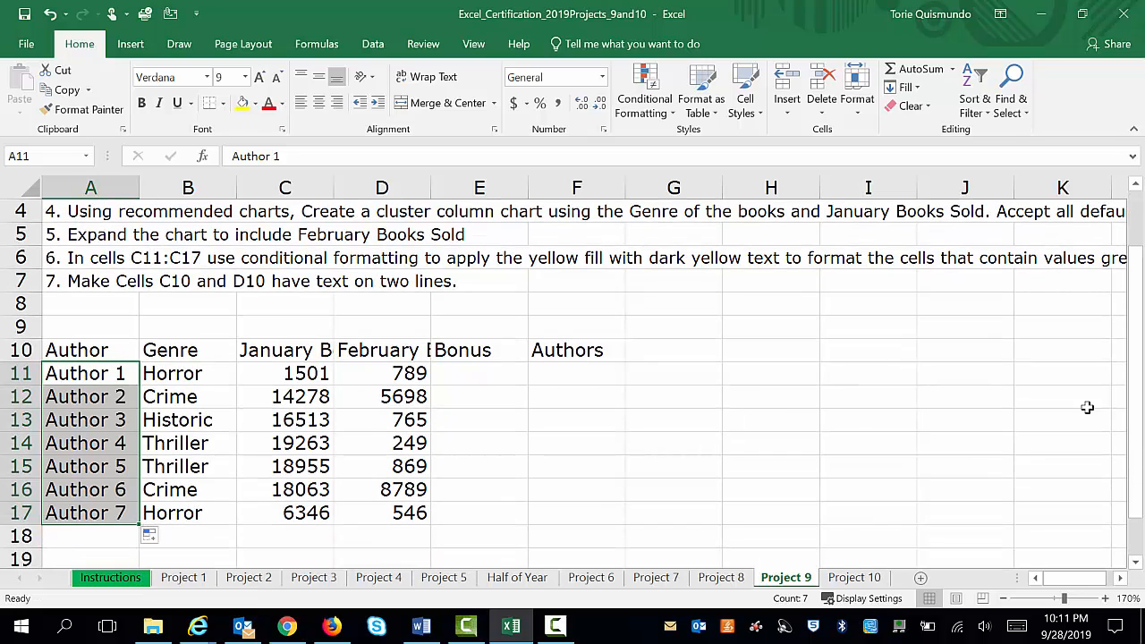
Start an IF function in Bonus cell E11 with the logical test C11>10000
drag(1141, 422, 1141, 368)
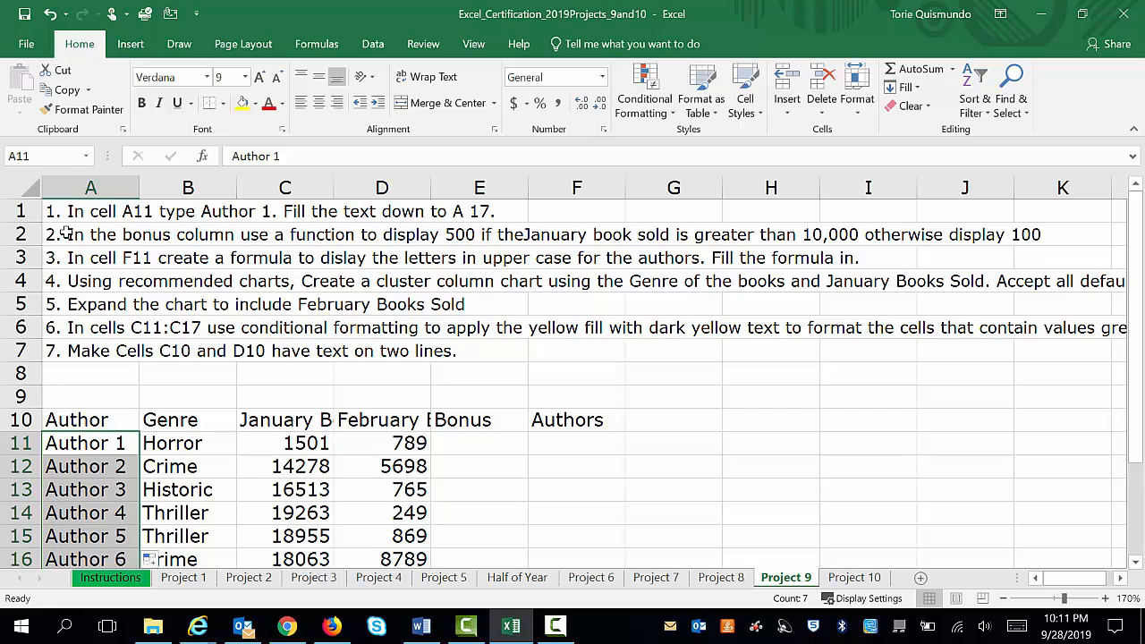
click(460, 440)
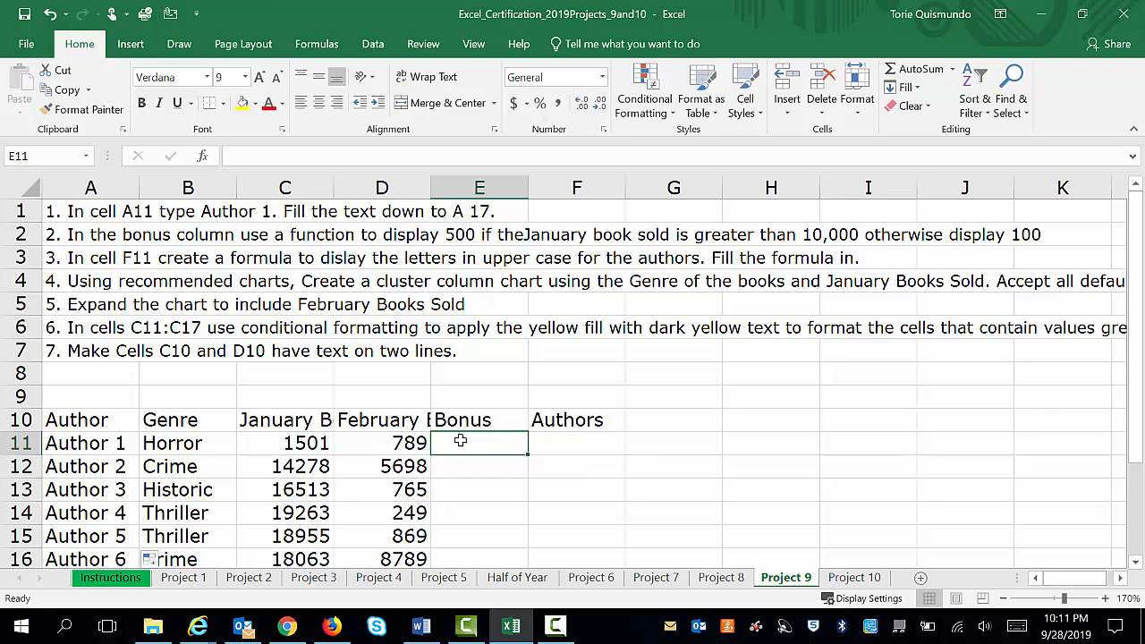
text(=if)
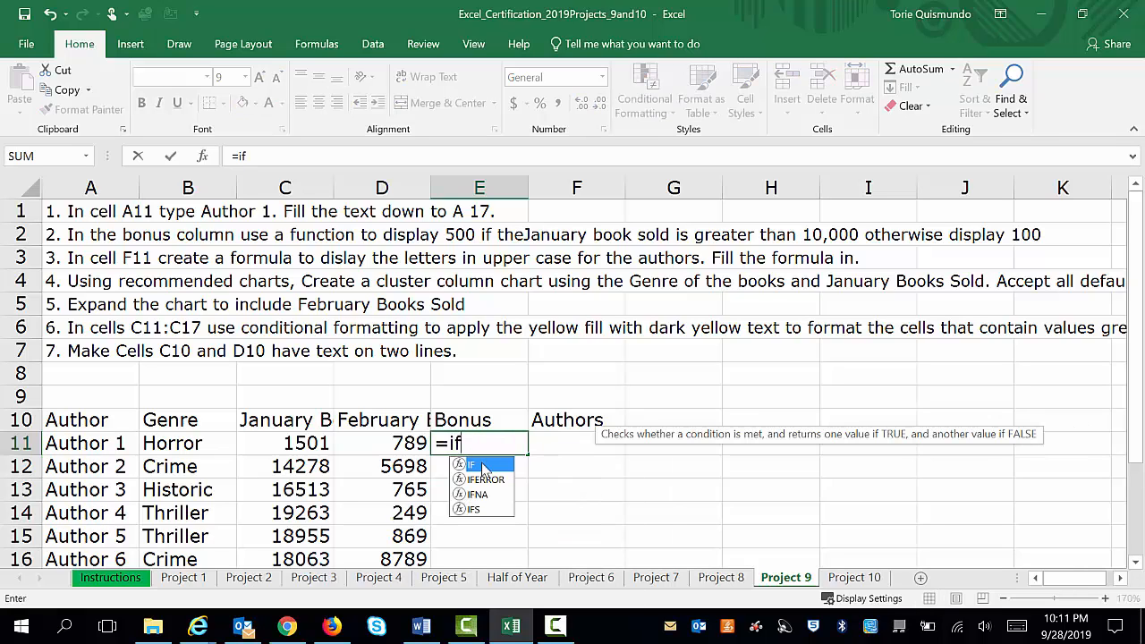
double_click(484, 471)
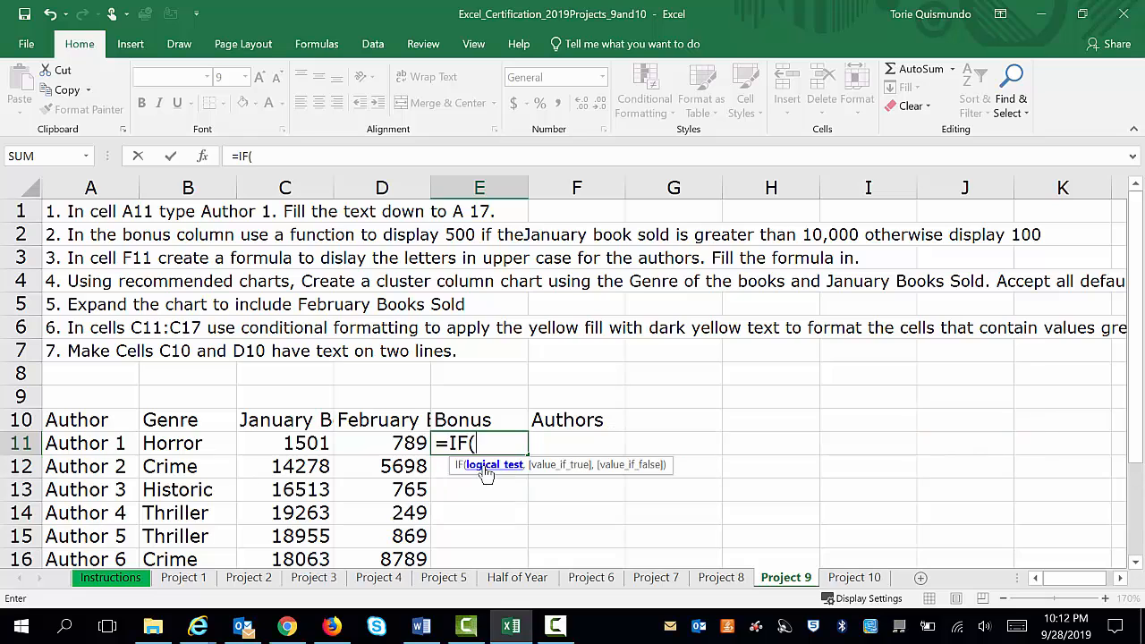
click(207, 160)
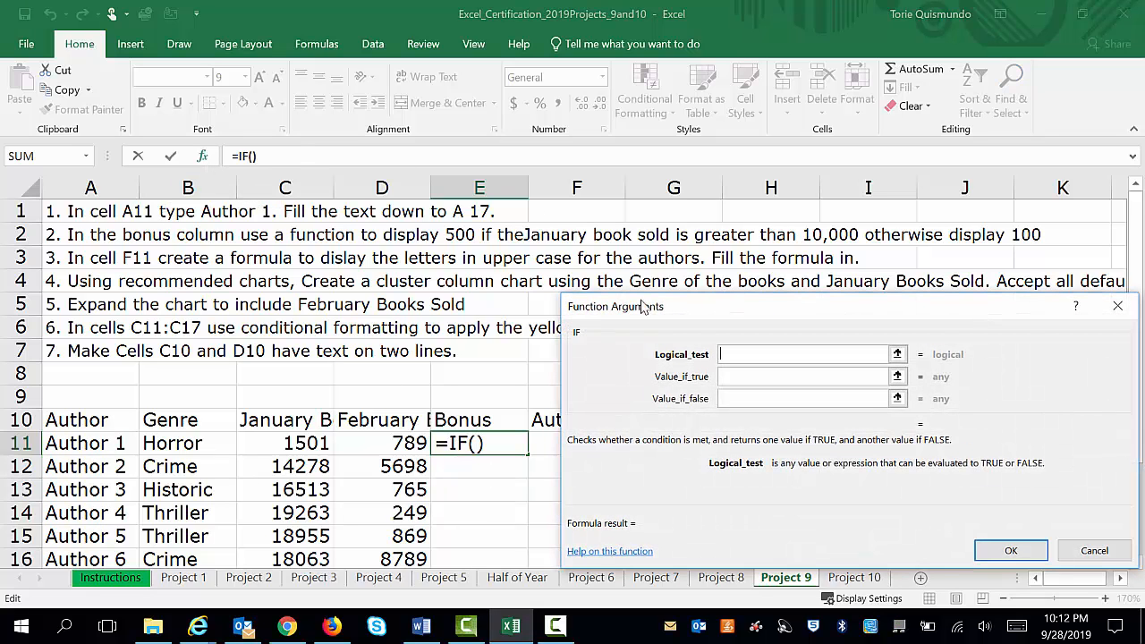
drag(678, 306, 693, 311)
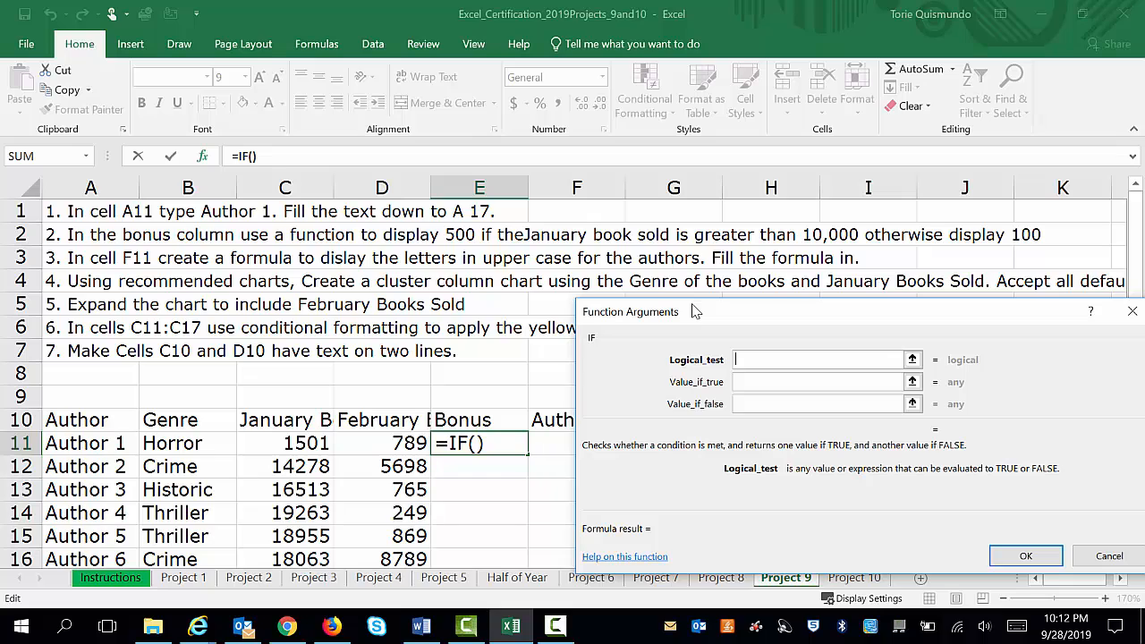
click(291, 443)
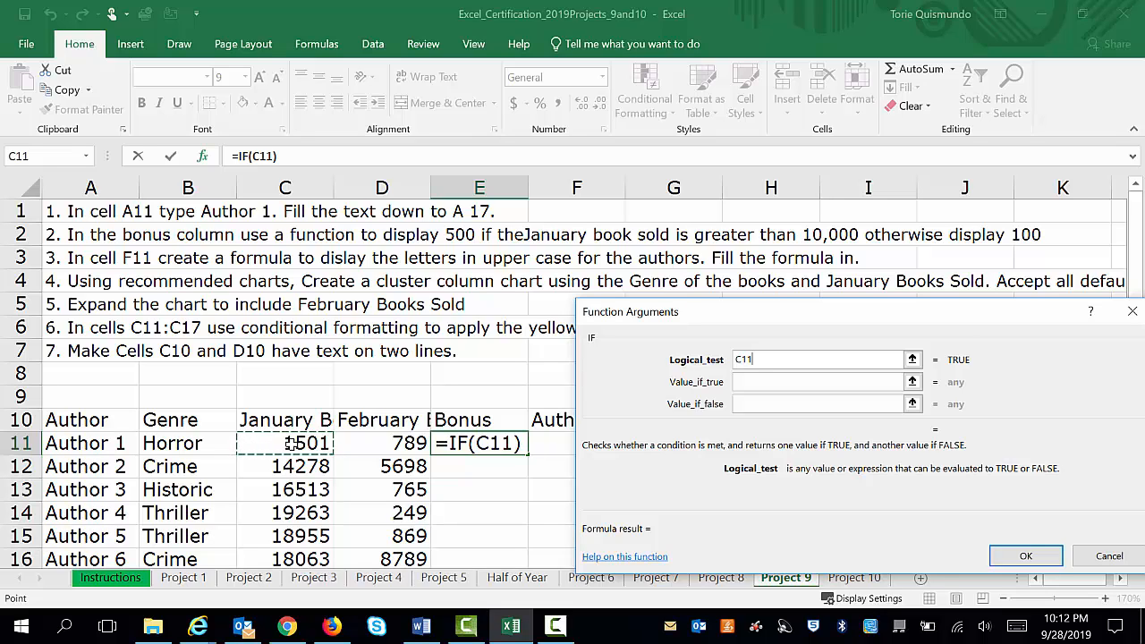
text(>)
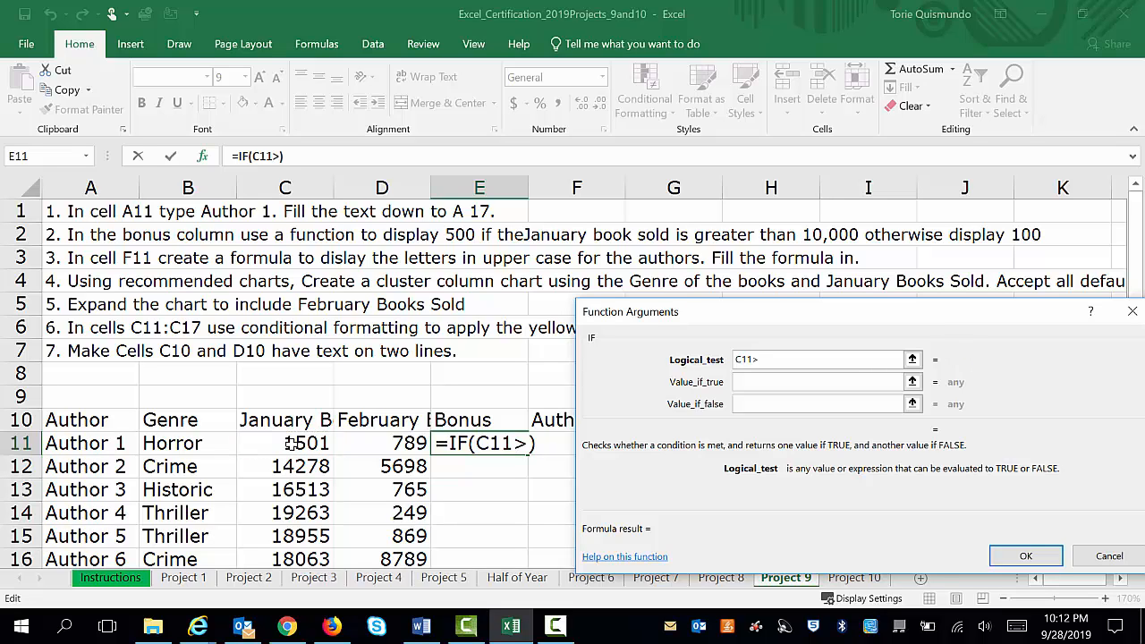
text(10000)
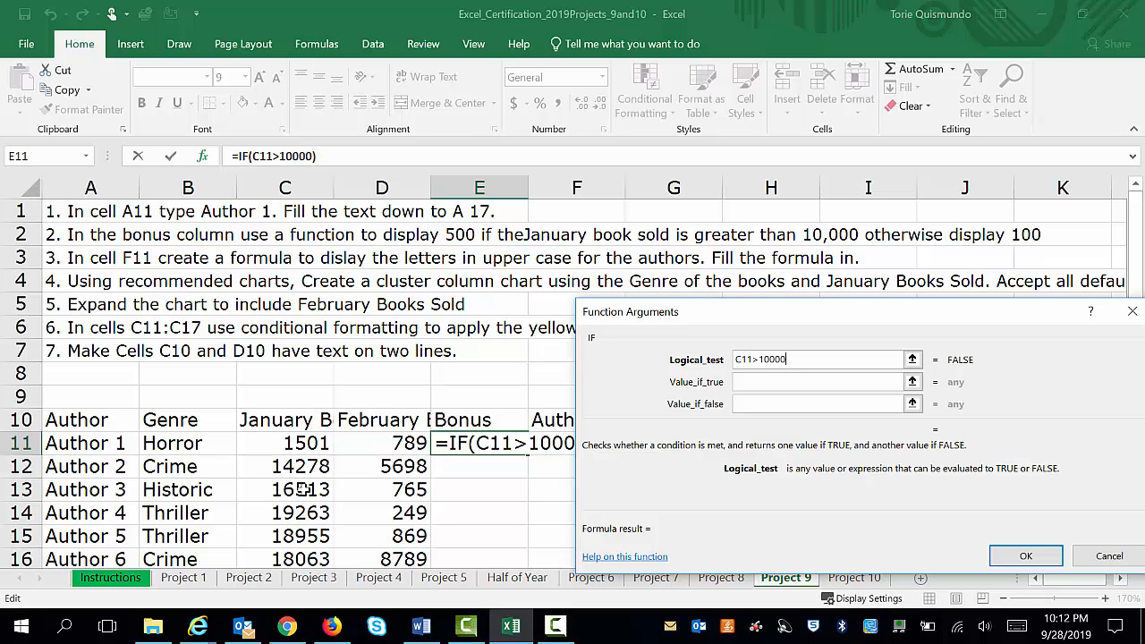
click(739, 384)
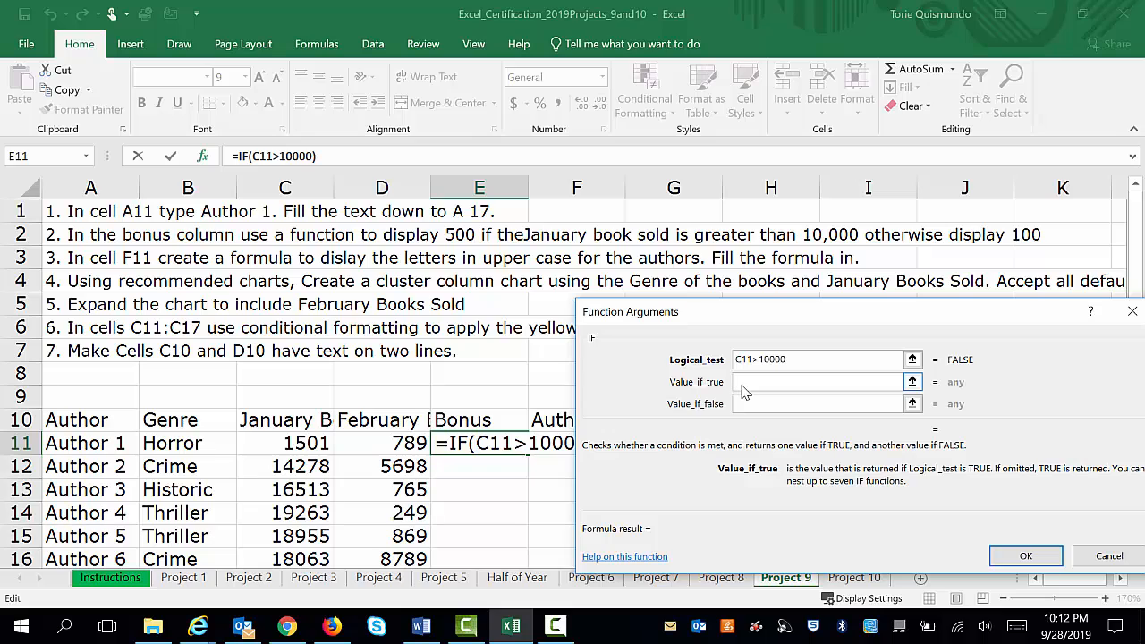
text(100)
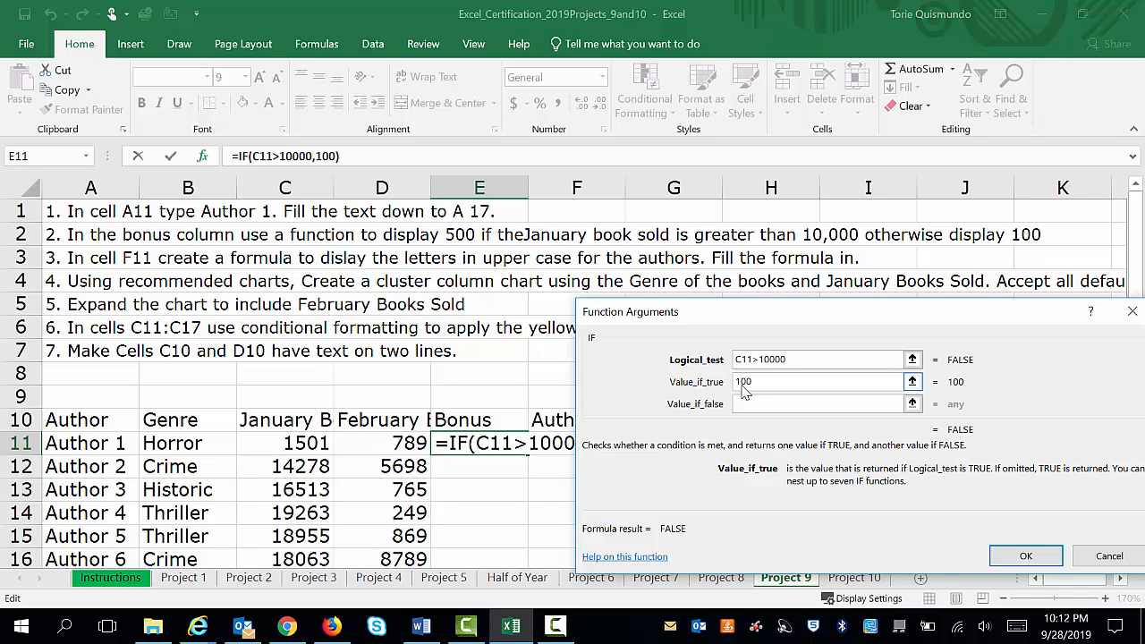
key(BackSpace)
key(BackSpace)
key(BackSpace)
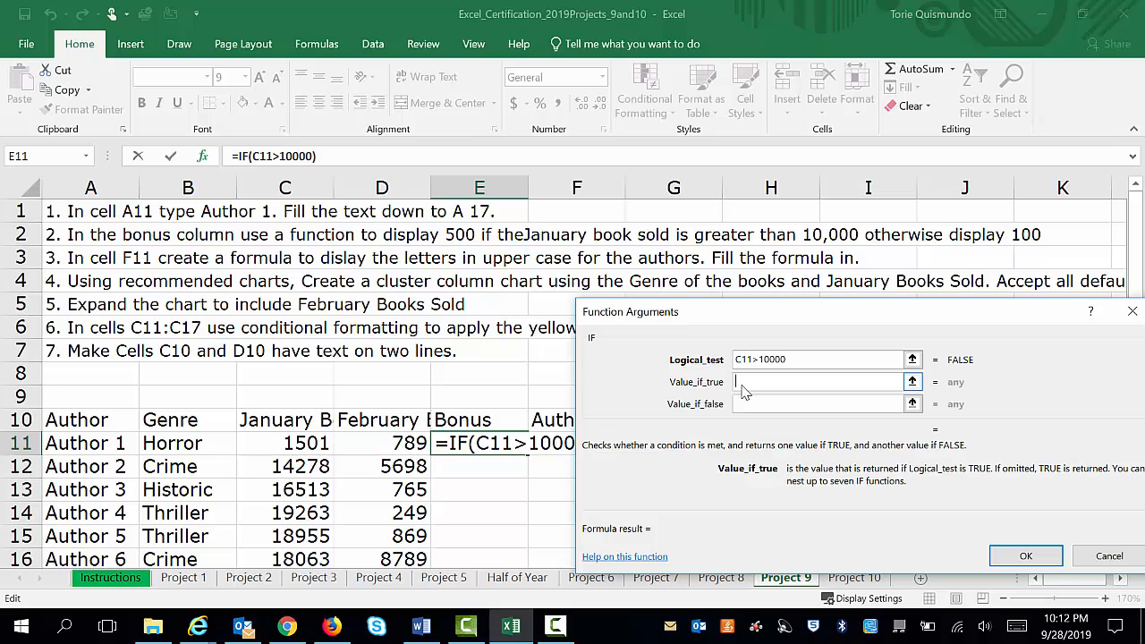
Complete the IF function with 500 if true and 100 if false, and fill the formula down to E17
text(500)
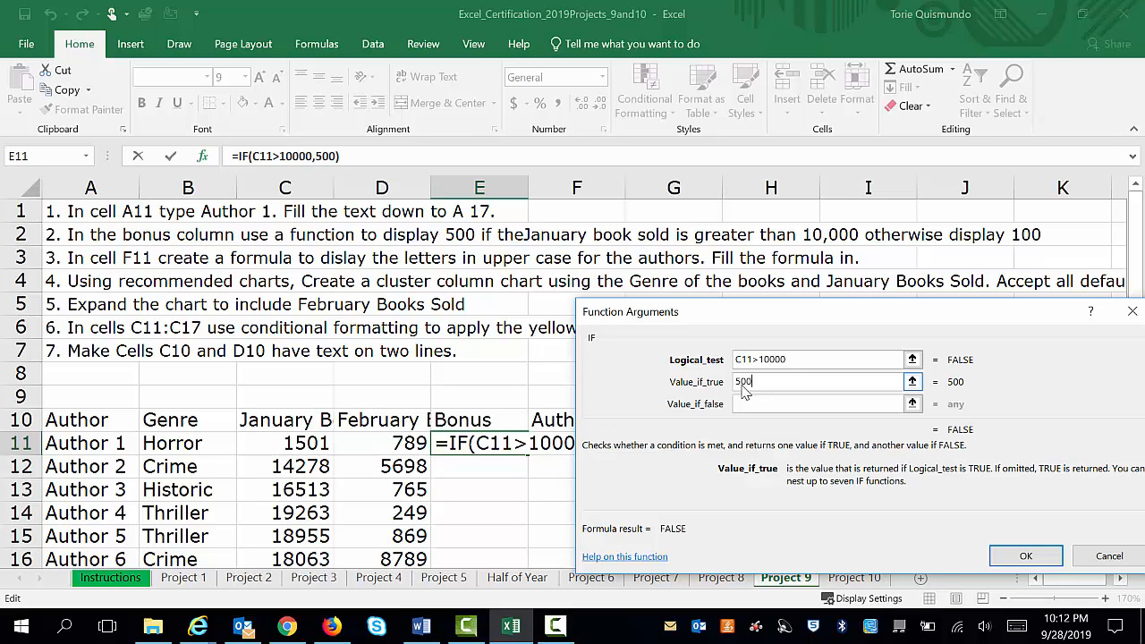
click(744, 402)
click(744, 402)
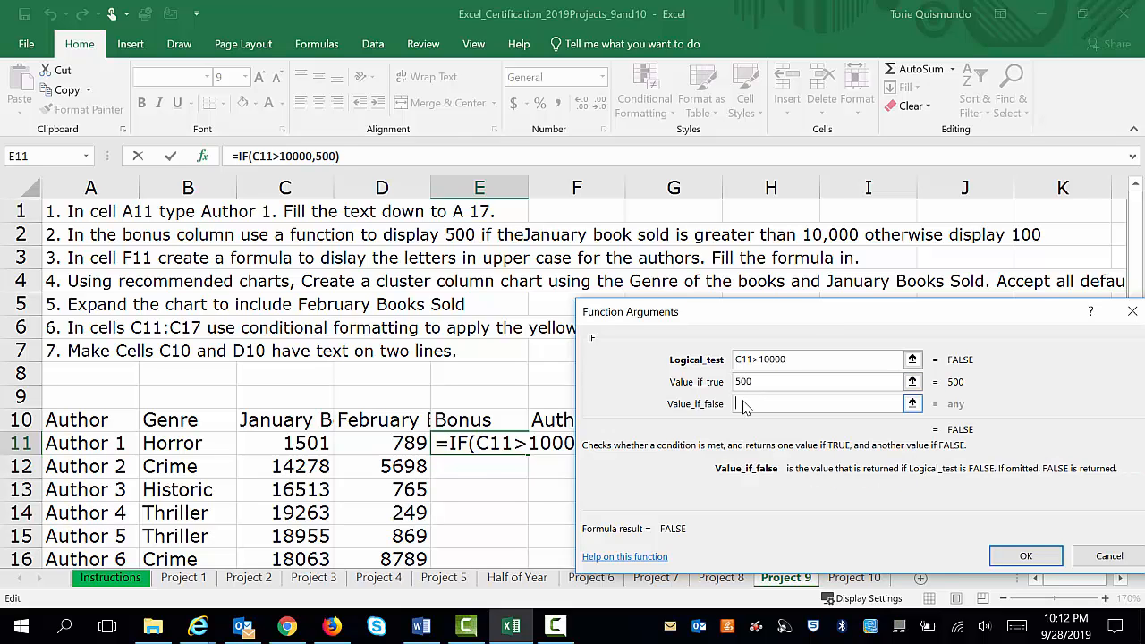
text(100)
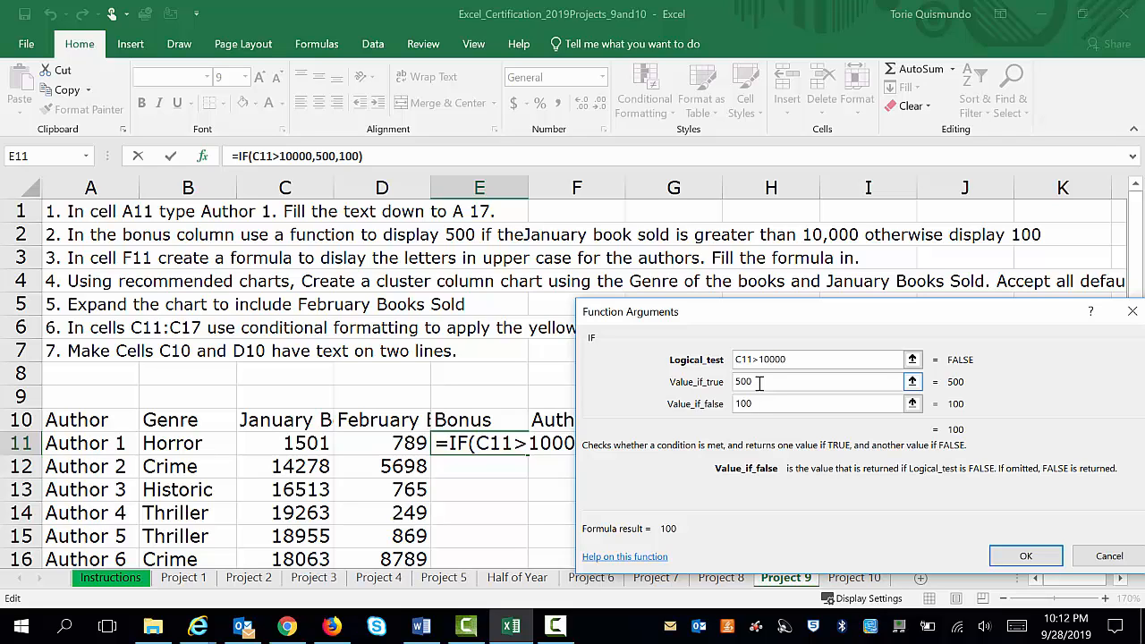
click(1020, 554)
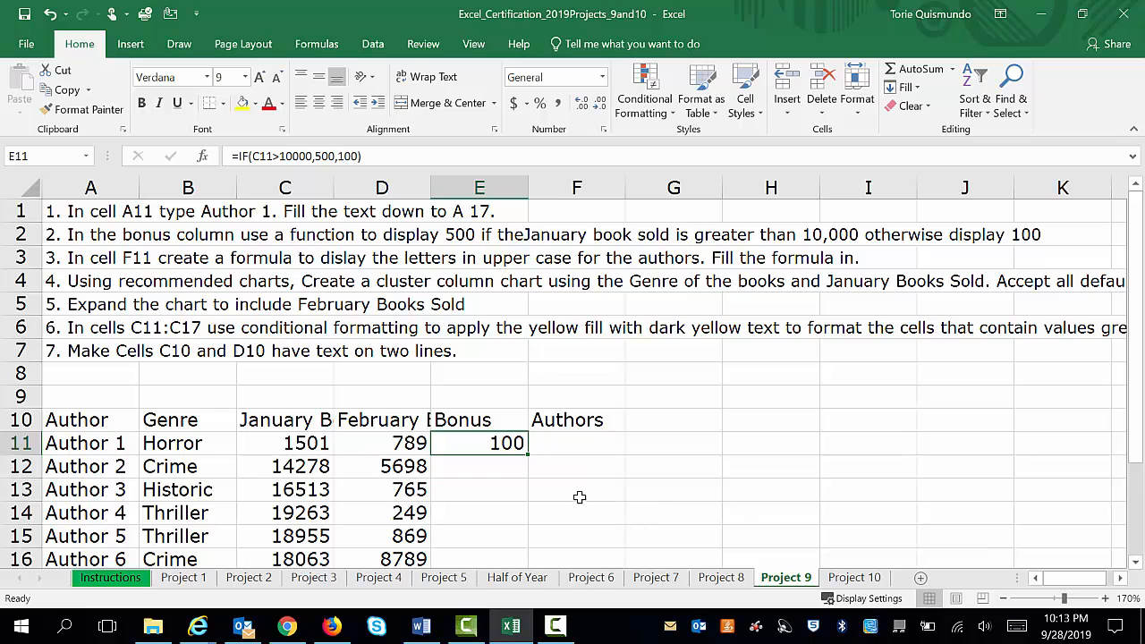
drag(527, 453, 532, 533)
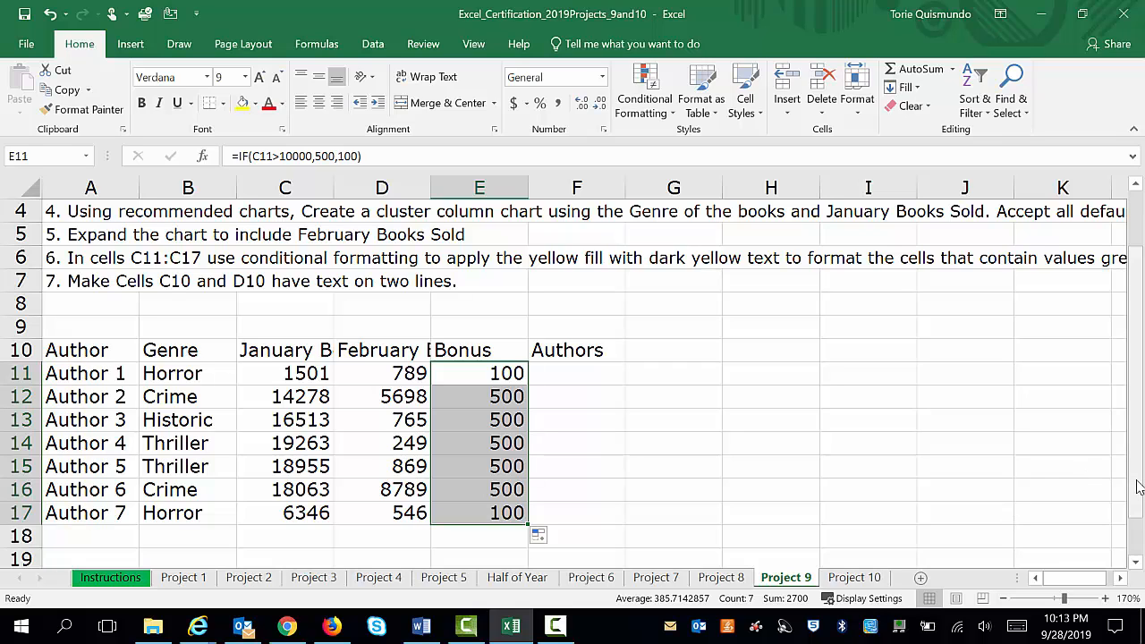
Enter an UPPER function in cell F11 that converts the text of A11, and fill it down to F17
drag(1137, 486, 1139, 424)
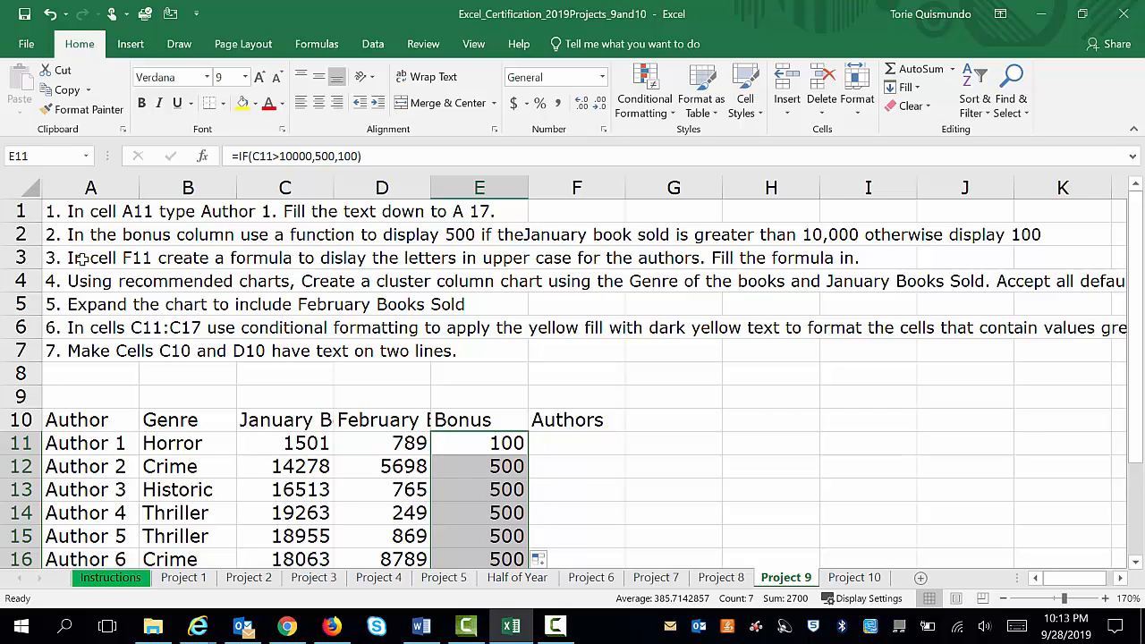
click(570, 450)
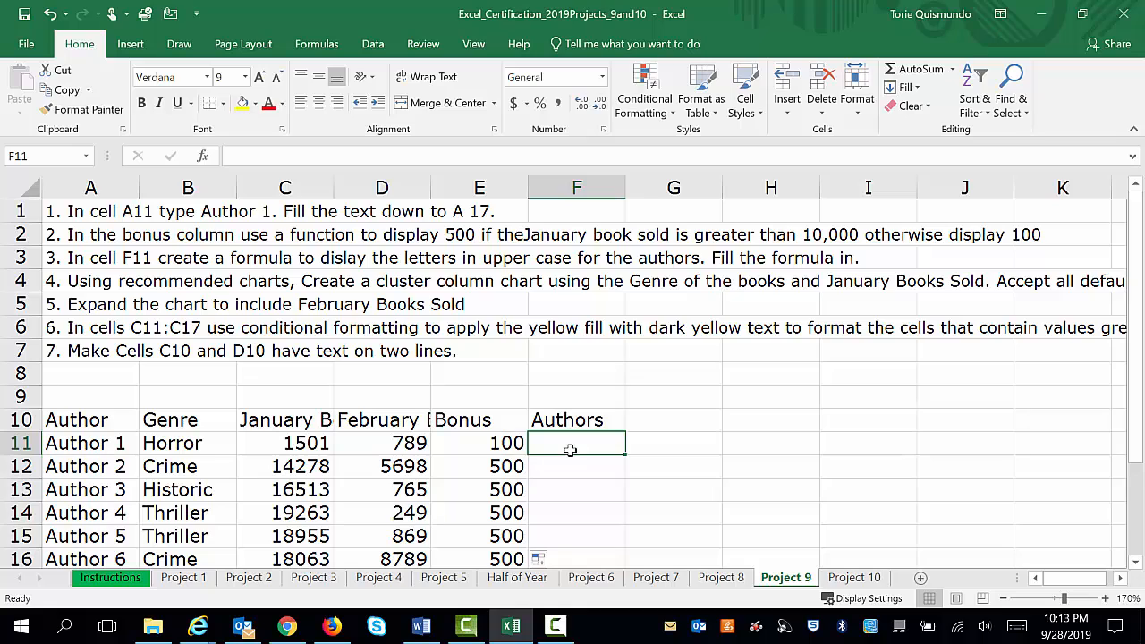
text(=upp)
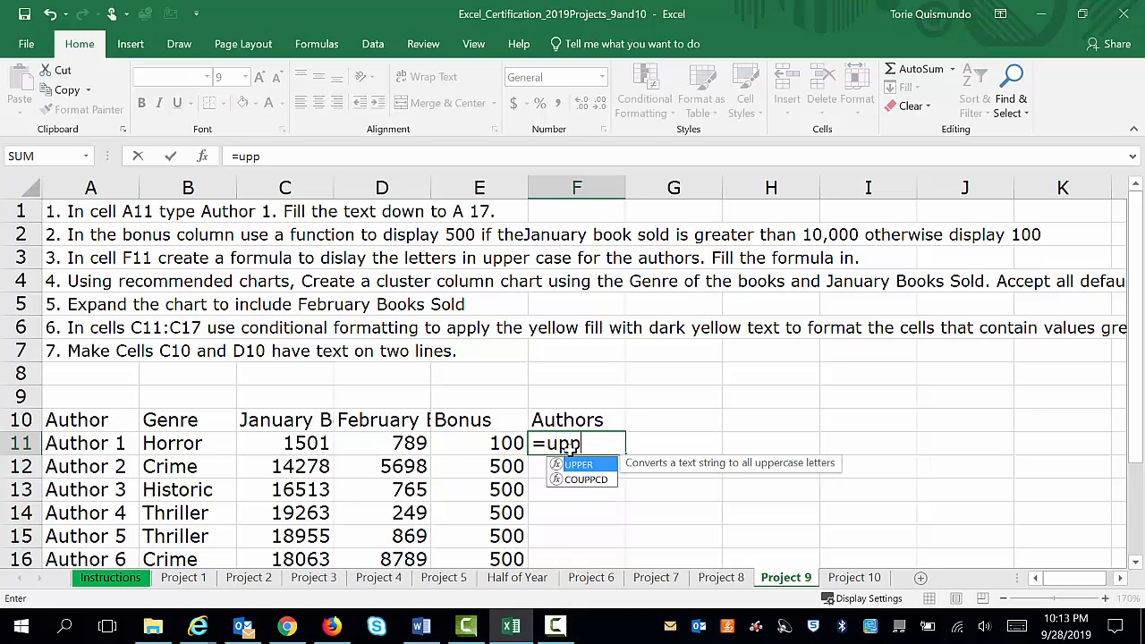
double_click(577, 465)
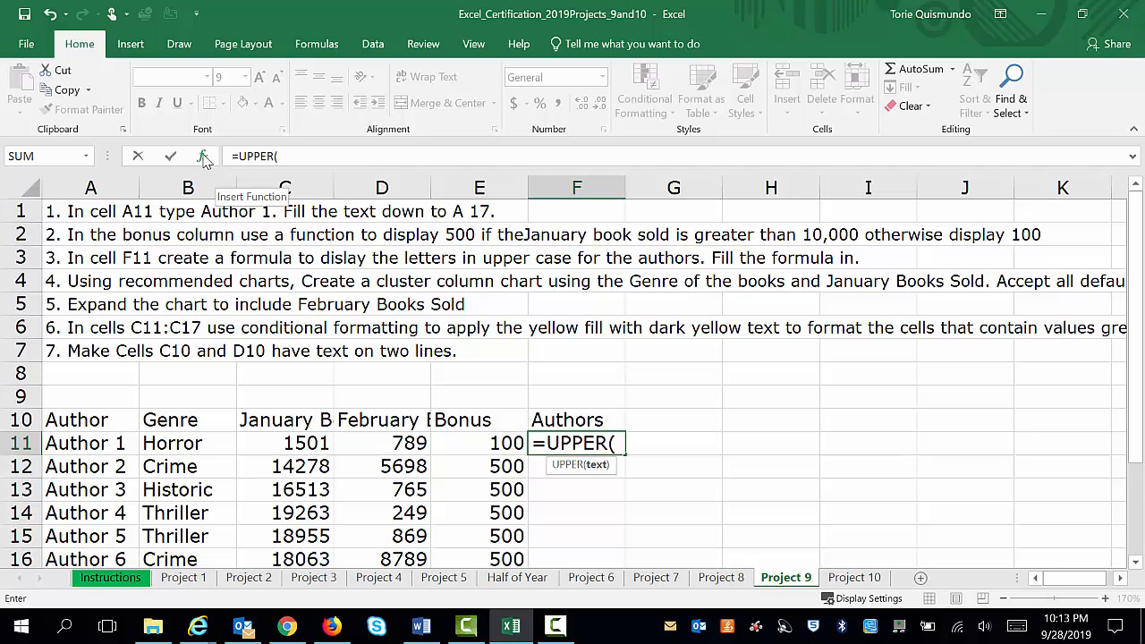
click(203, 156)
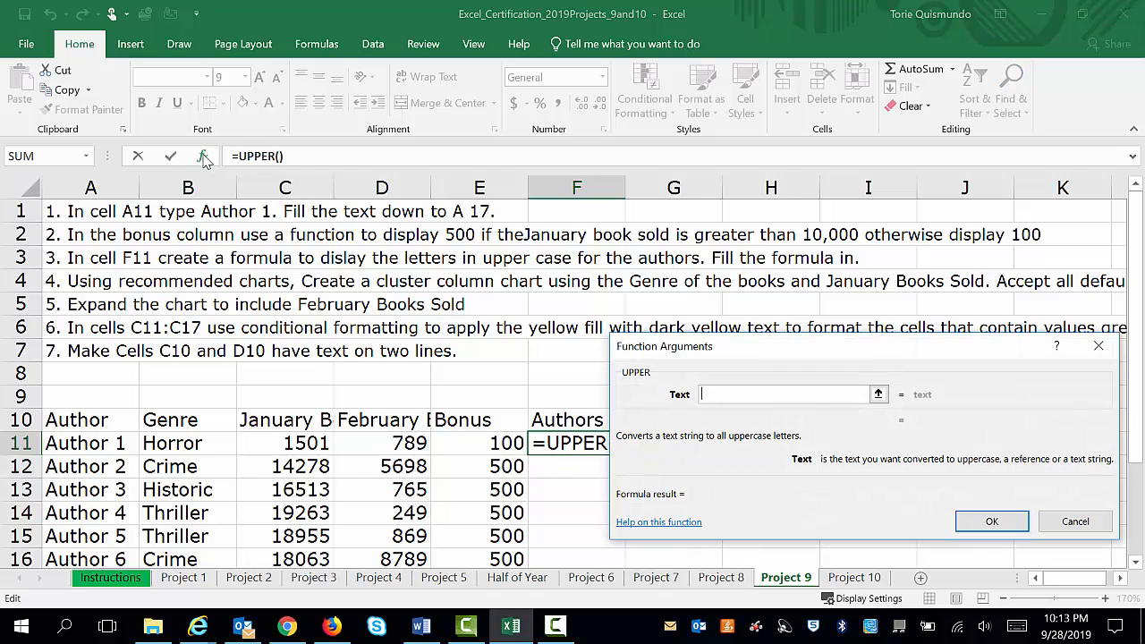
click(93, 442)
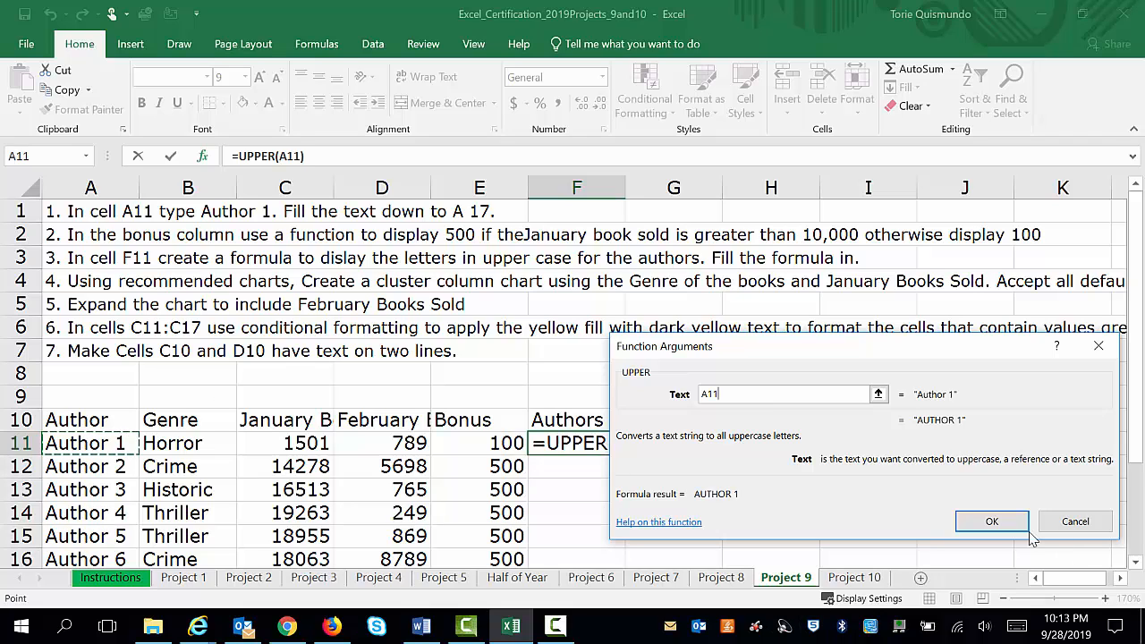
click(989, 524)
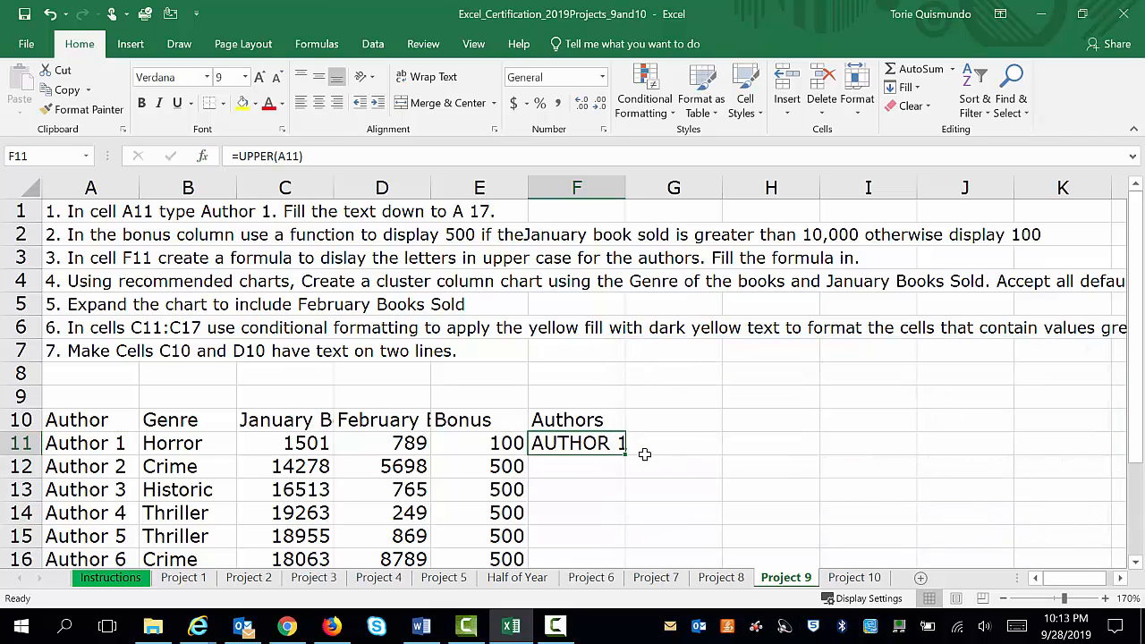
drag(623, 458, 618, 522)
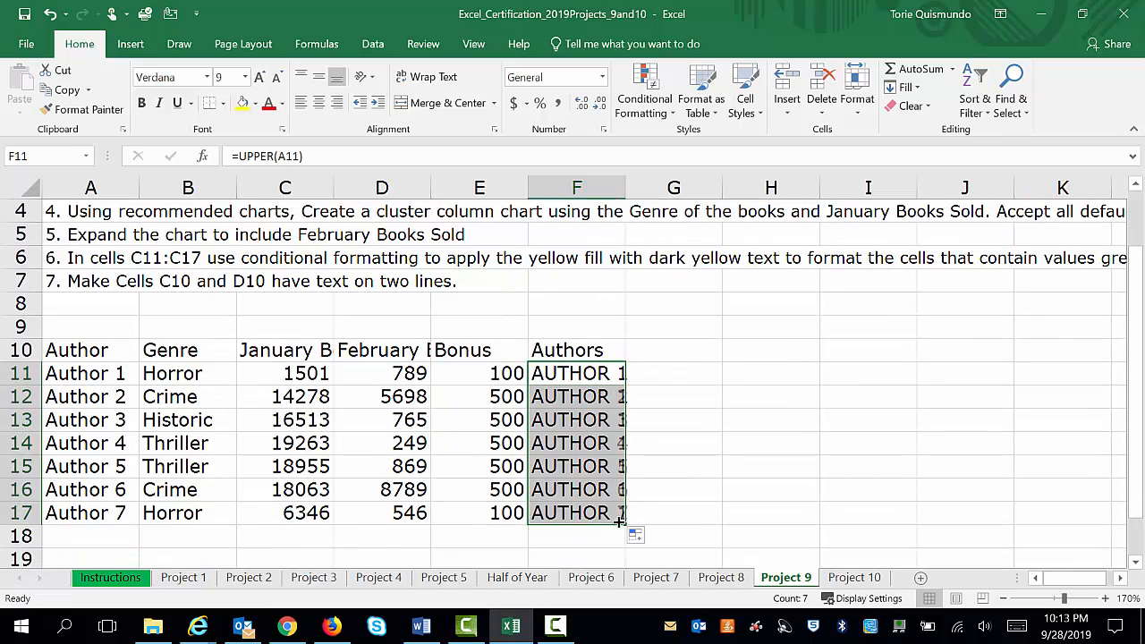
Insert a 2-D clustered column chart from the Genre and January Books Sold data in B10:C17
drag(1141, 495, 1141, 430)
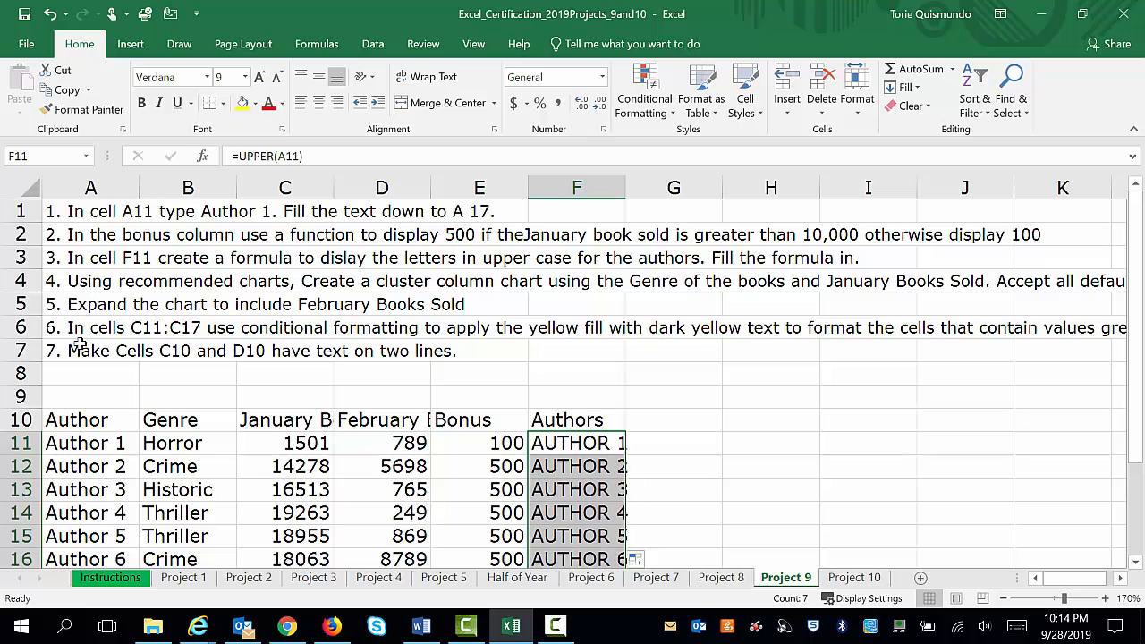
drag(187, 420, 275, 520)
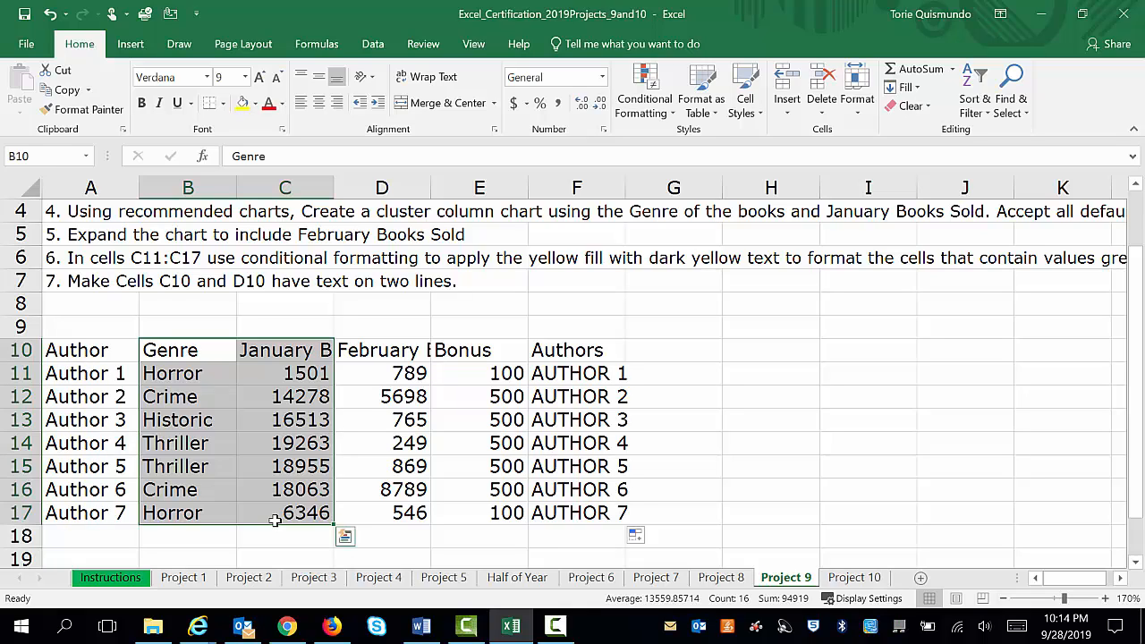
click(131, 45)
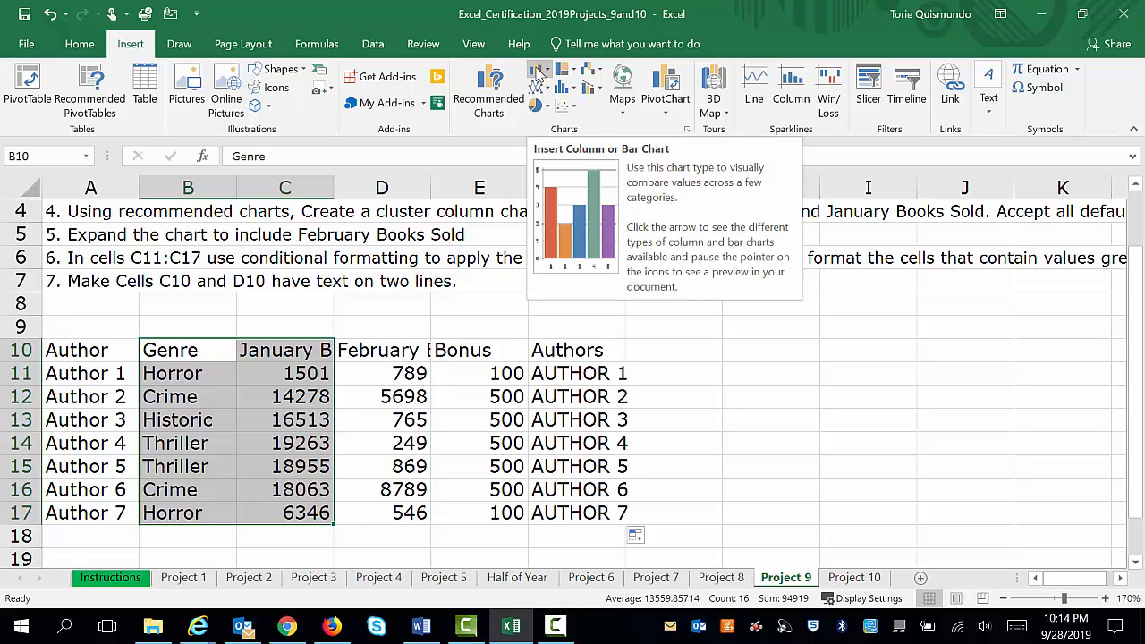
click(546, 71)
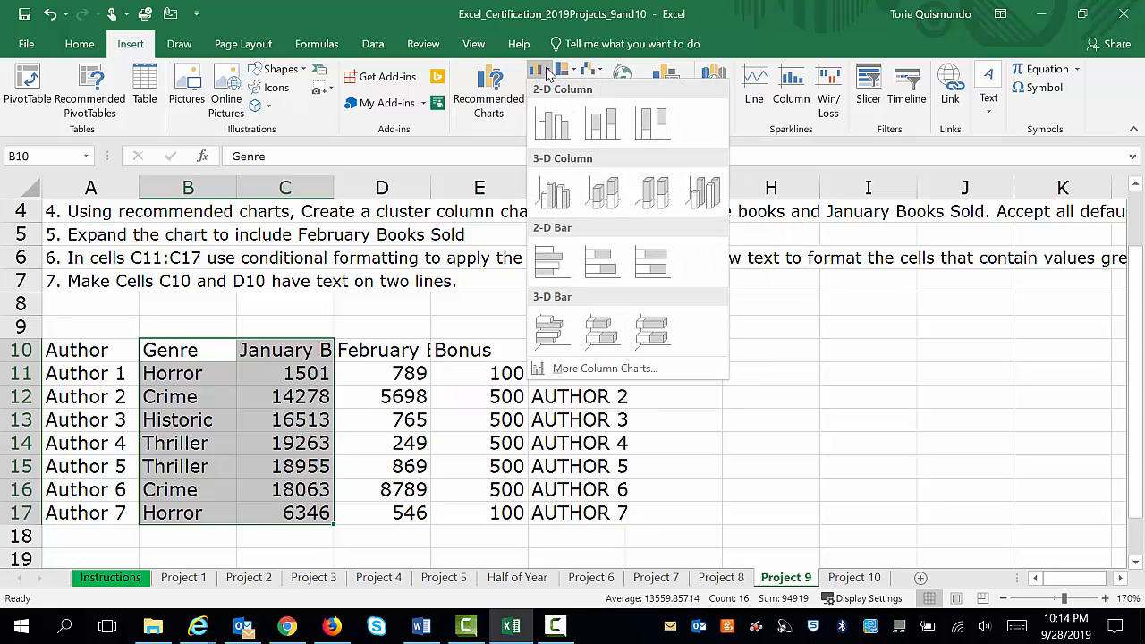
click(552, 129)
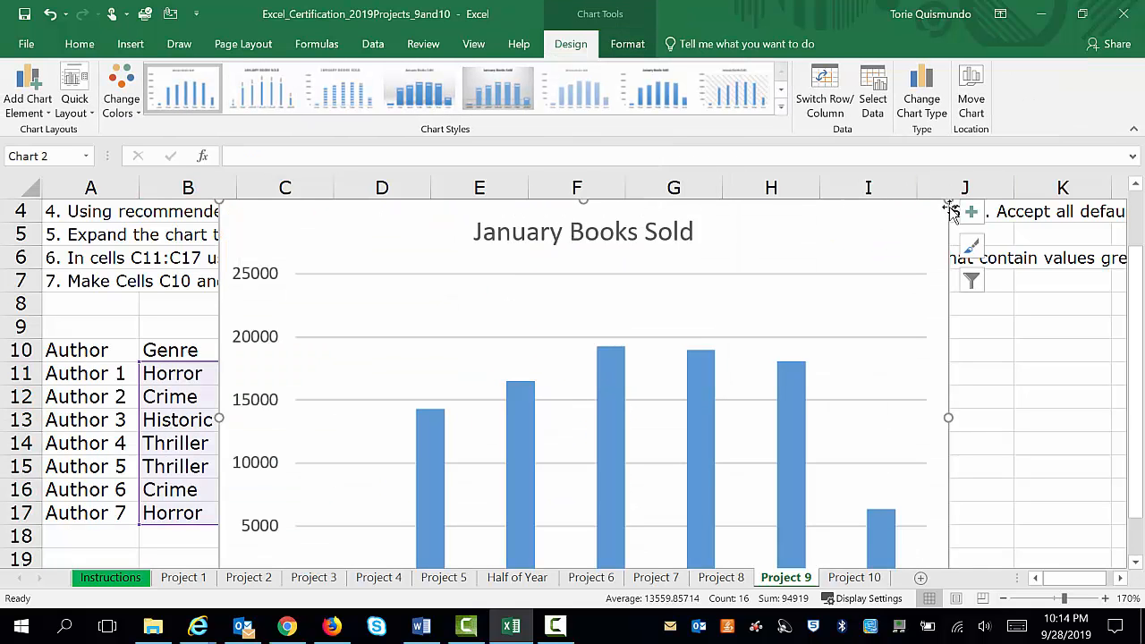
Shrink the January Books Sold chart and place it below the instructions, beside the January column
drag(948, 202, 802, 355)
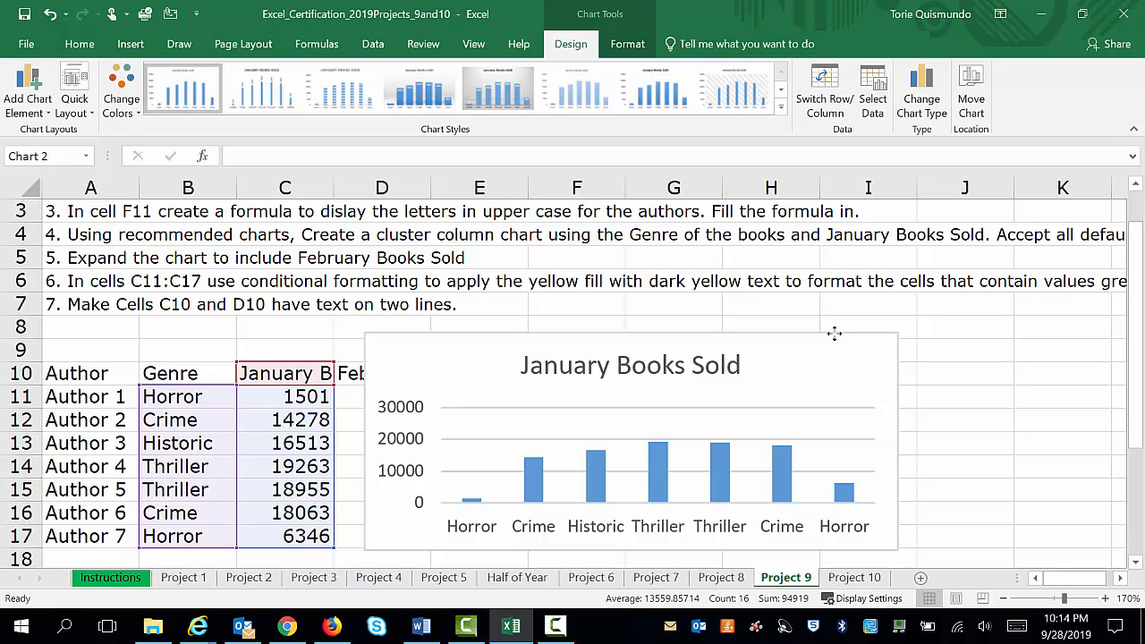
click(833, 333)
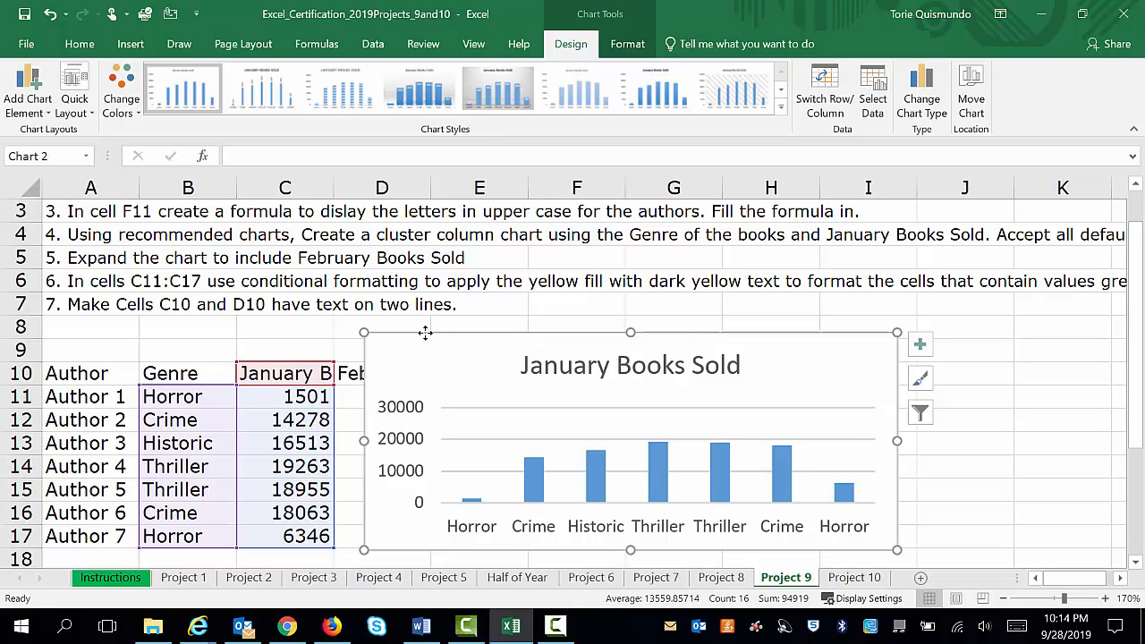
key(Delete)
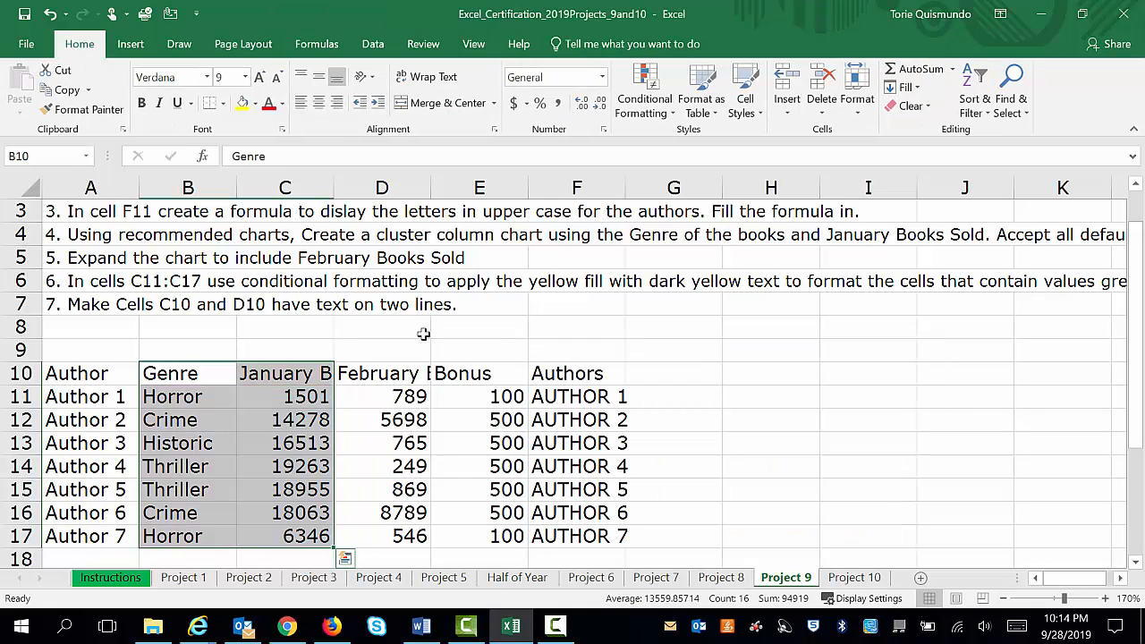
click(172, 371)
drag(172, 372, 384, 536)
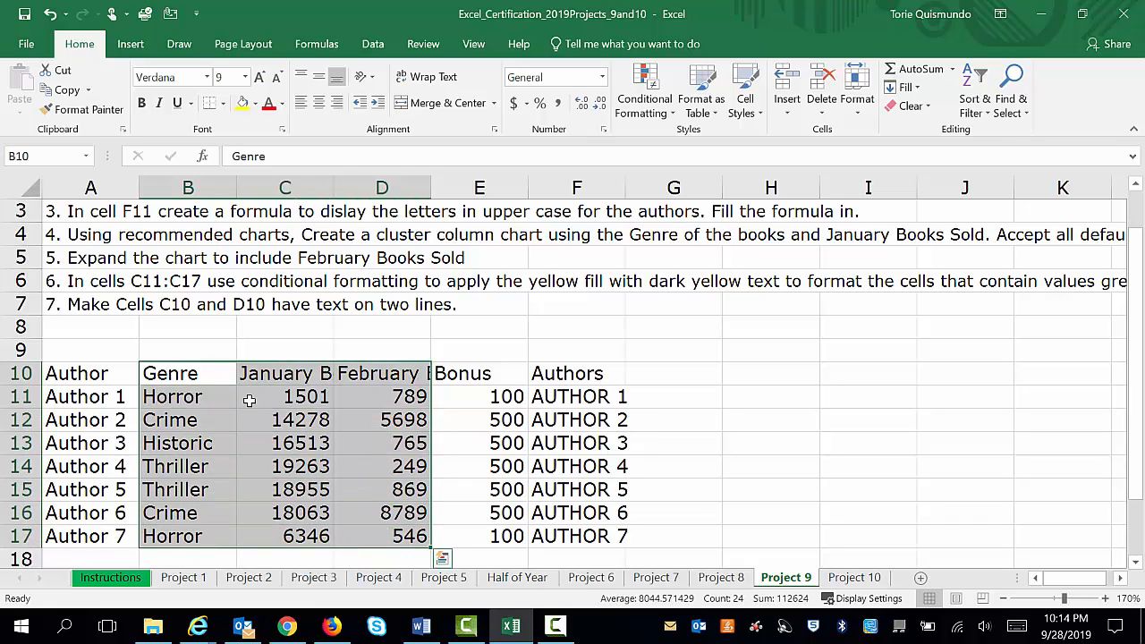
click(51, 14)
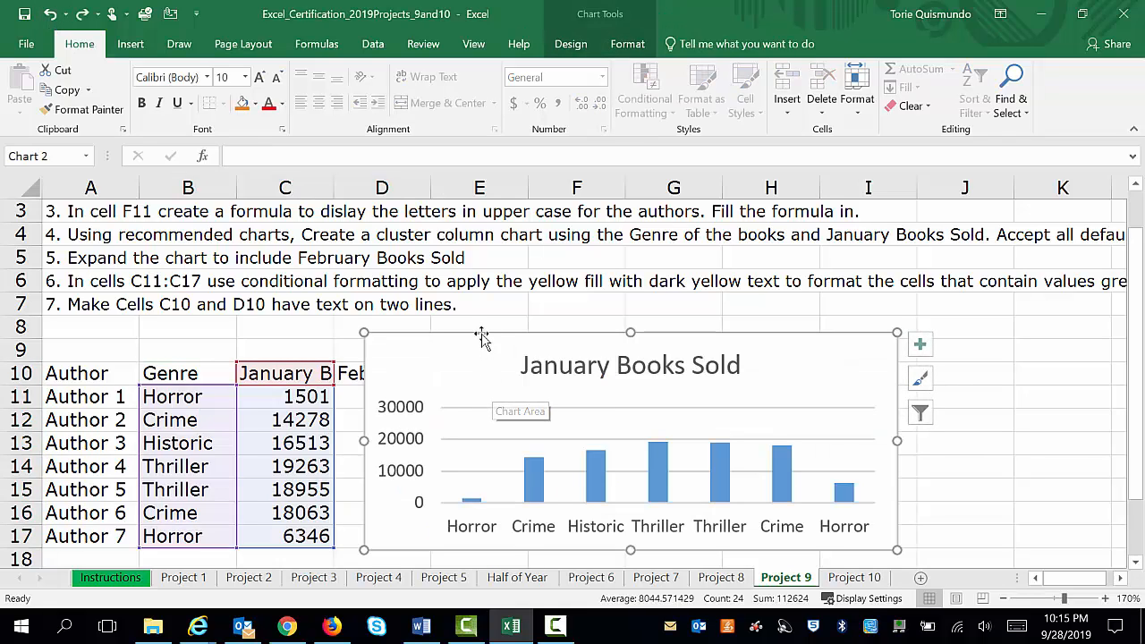
click(627, 44)
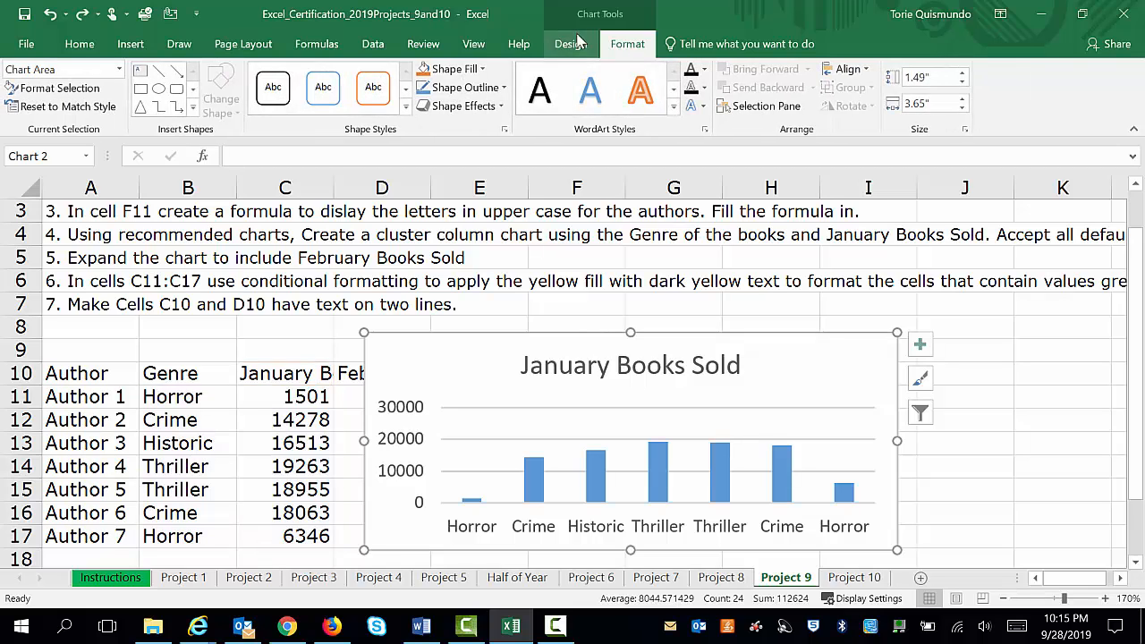
click(577, 41)
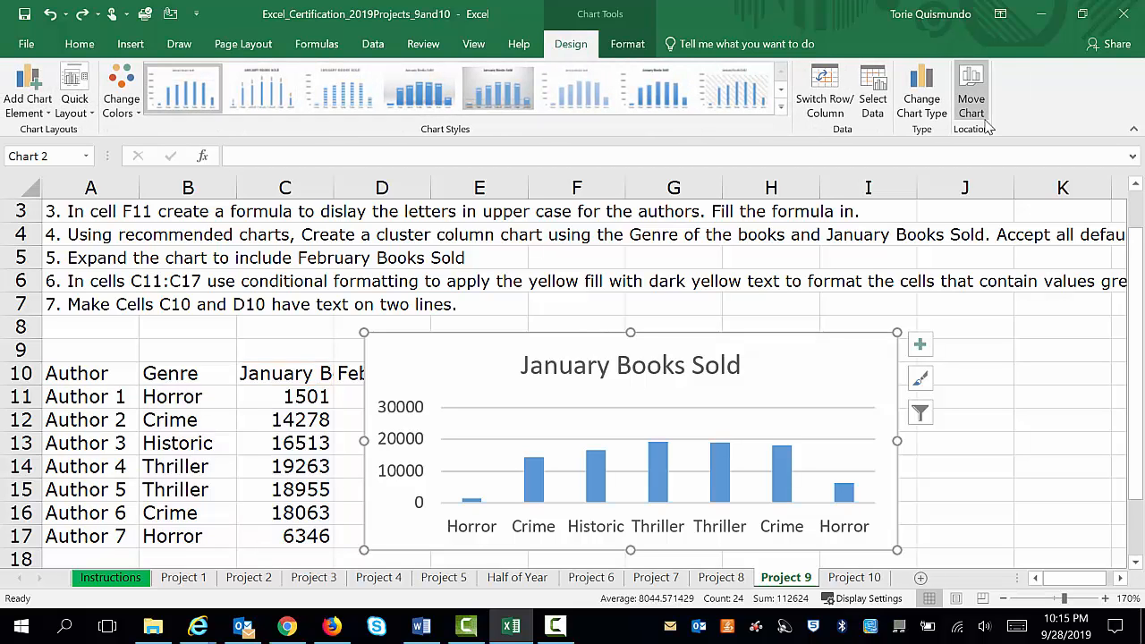
click(872, 106)
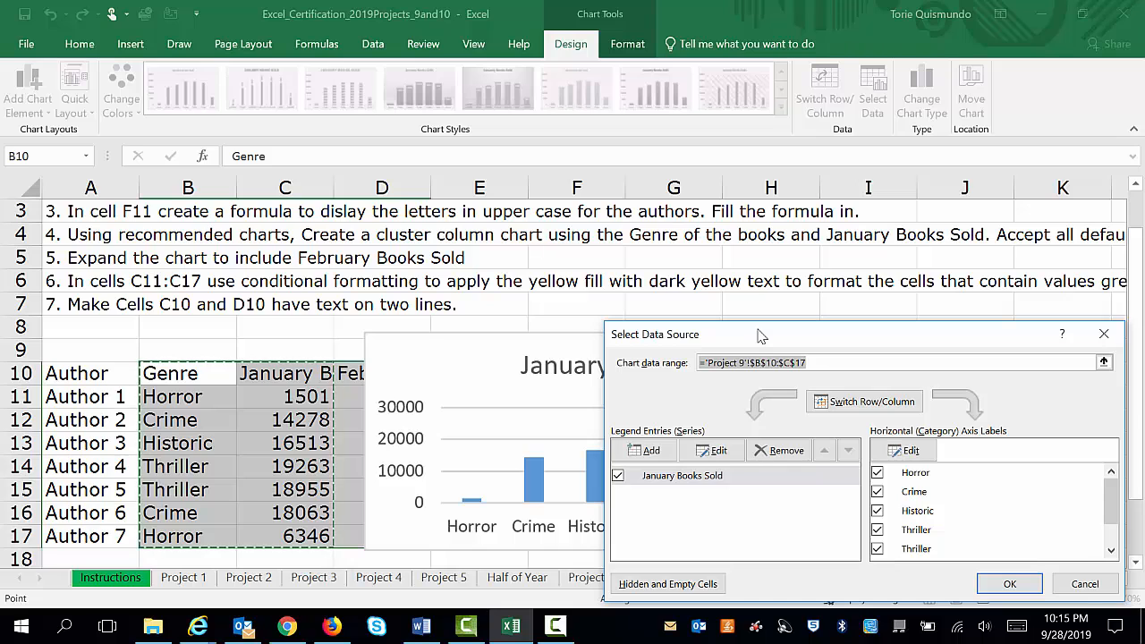
click(649, 451)
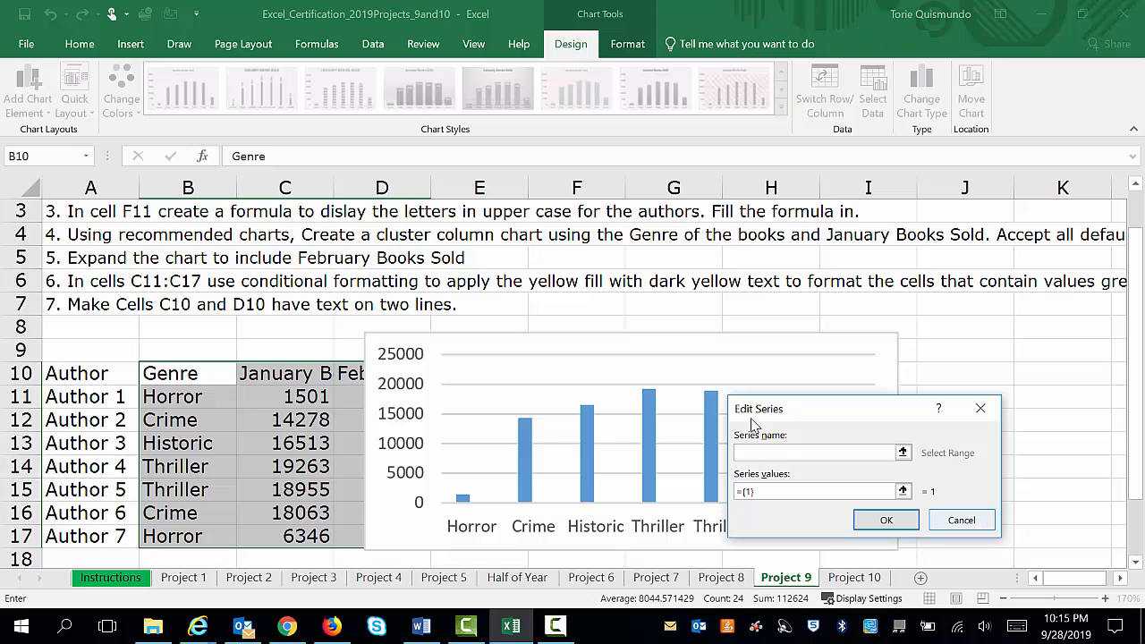
click(351, 372)
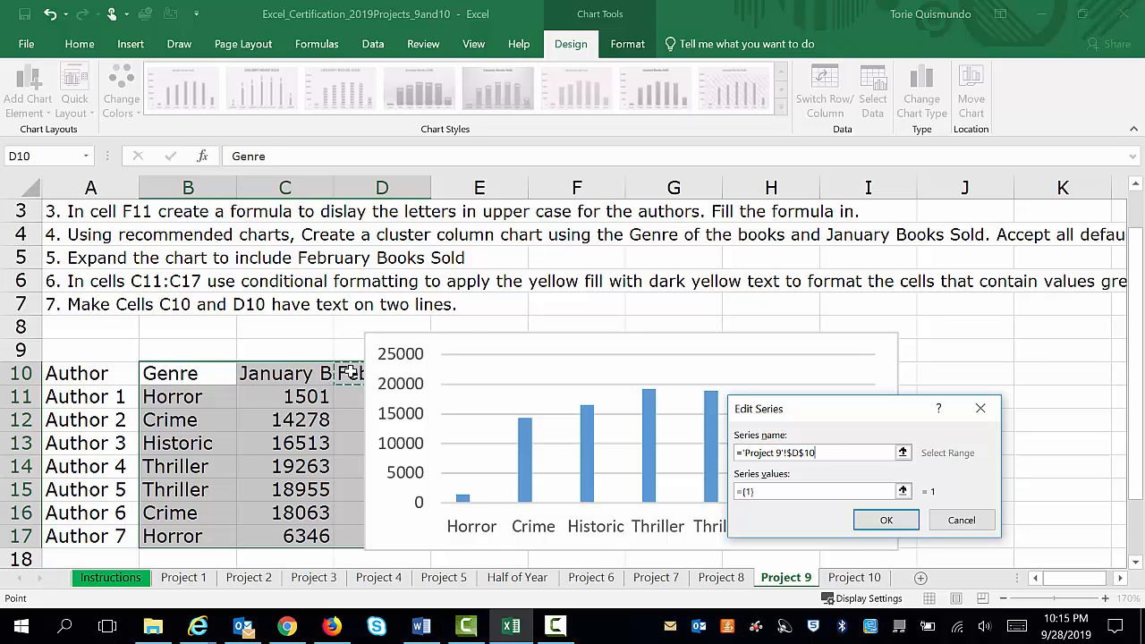
click(960, 521)
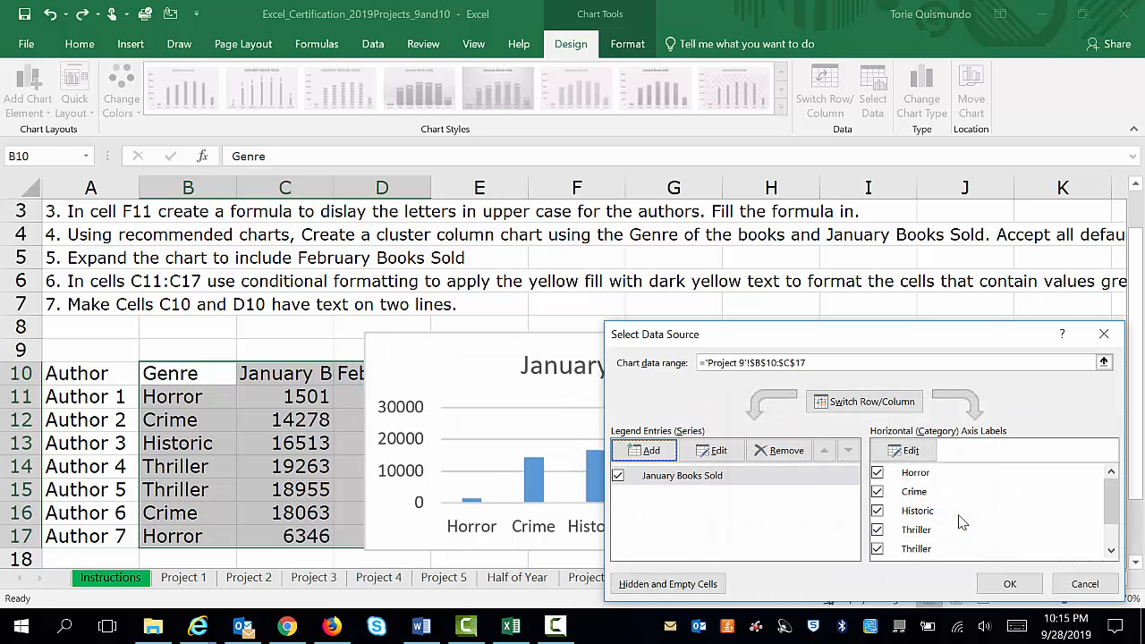
click(1104, 334)
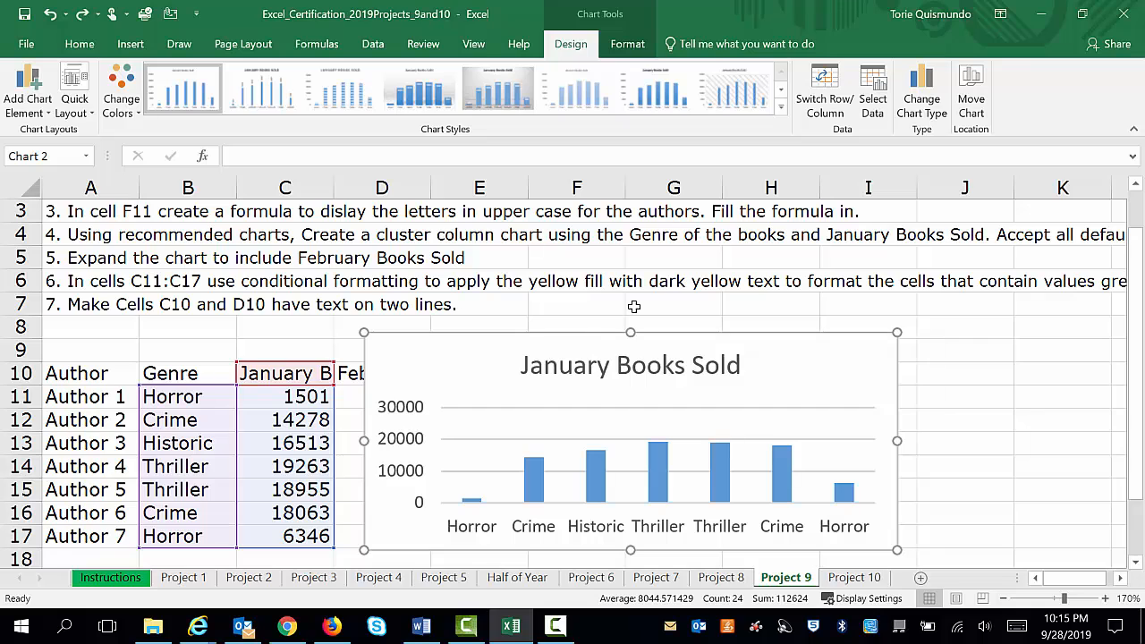
Move the chart clear of the February Books Sold column and open its data source selection
click(633, 306)
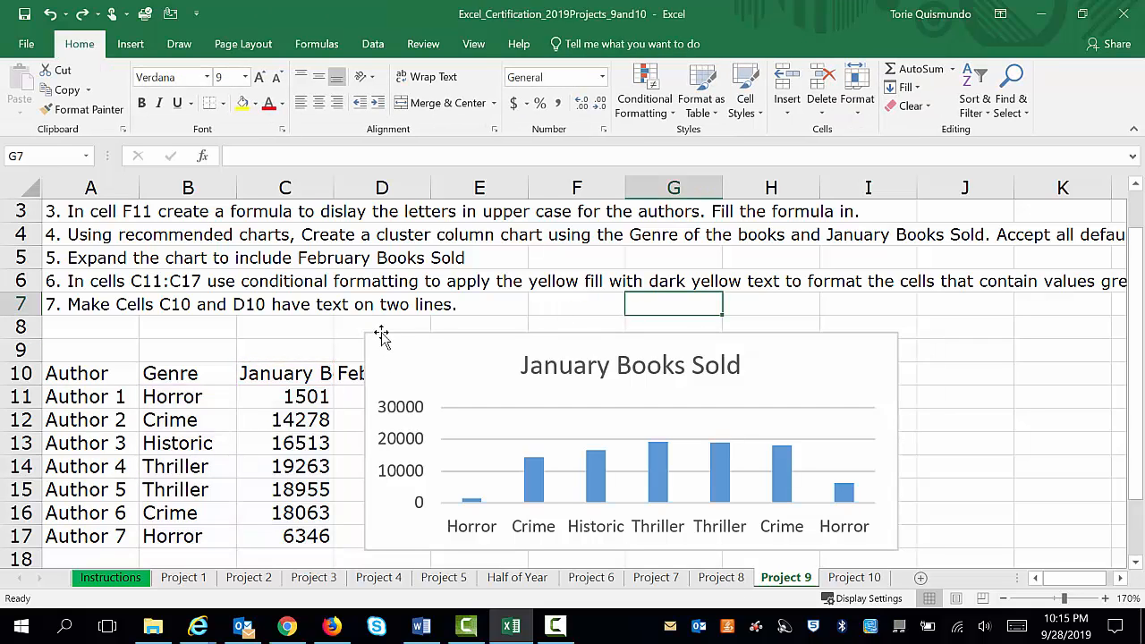
drag(382, 336, 491, 322)
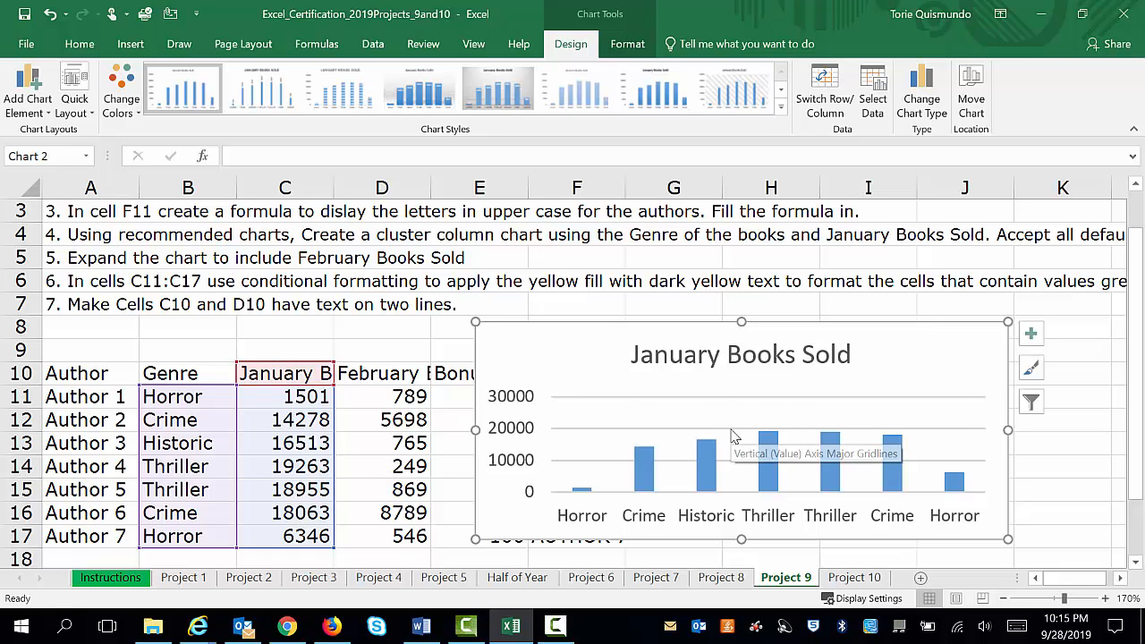
click(875, 105)
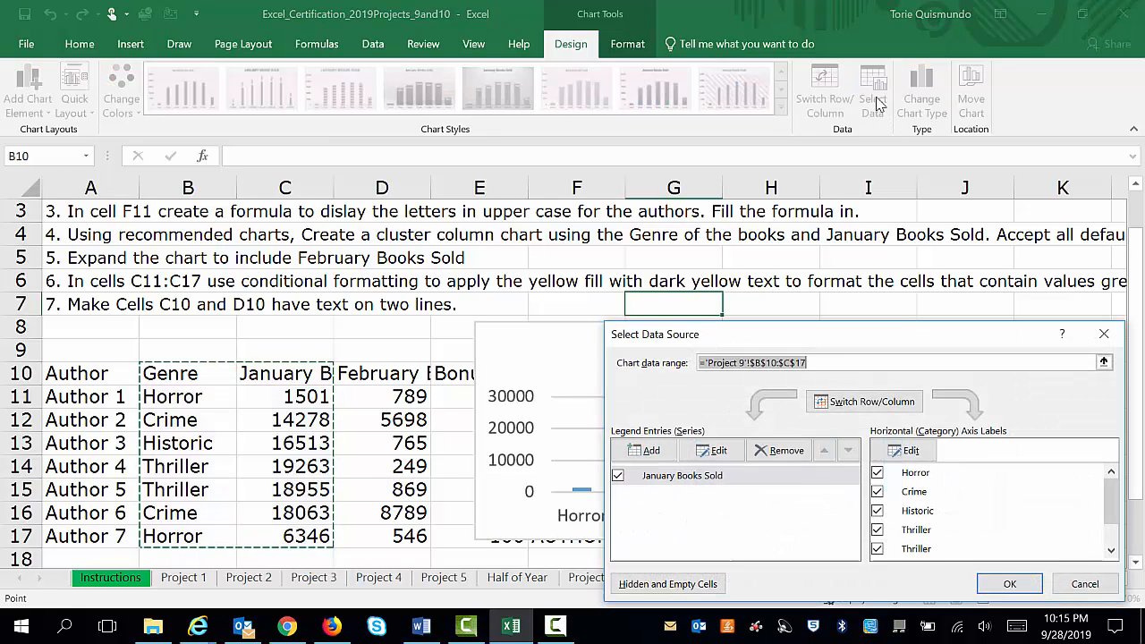
click(641, 450)
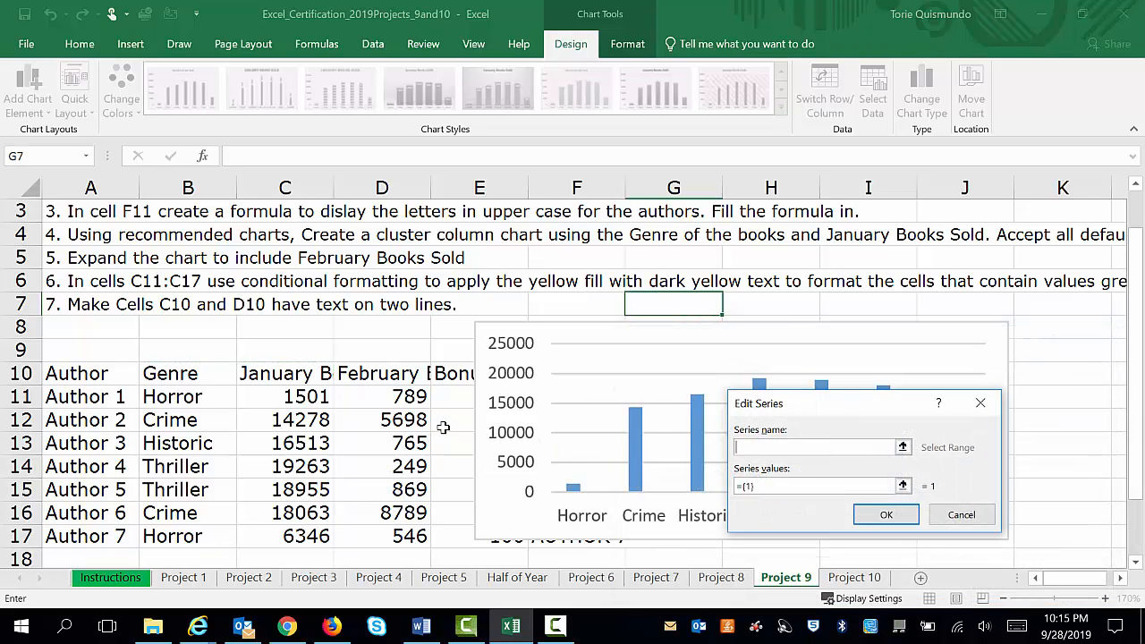
click(398, 375)
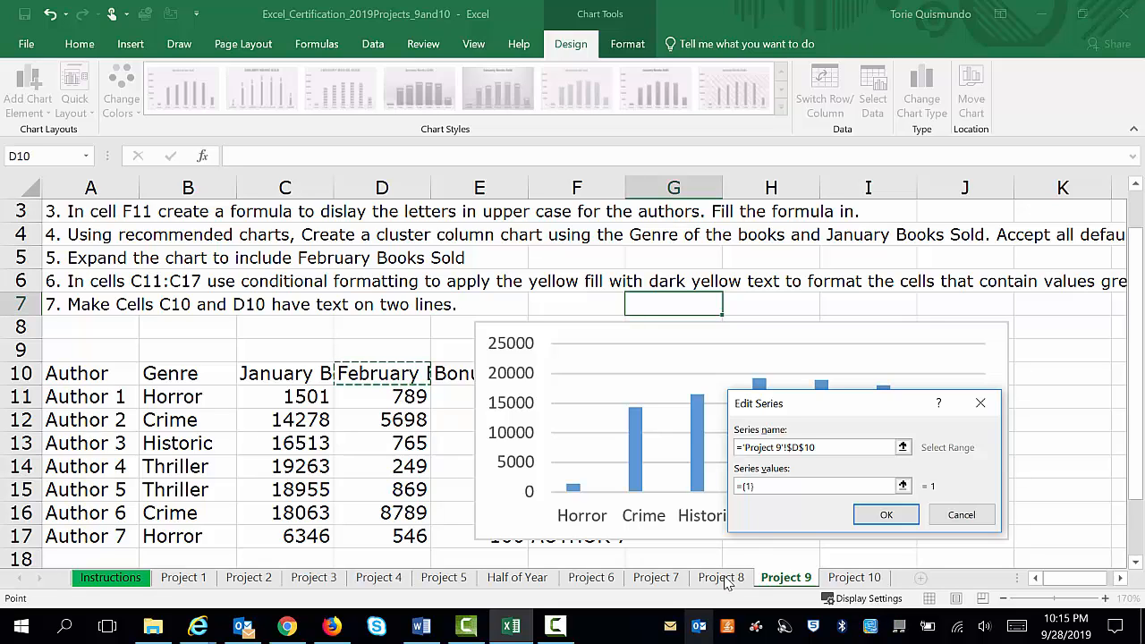
click(774, 490)
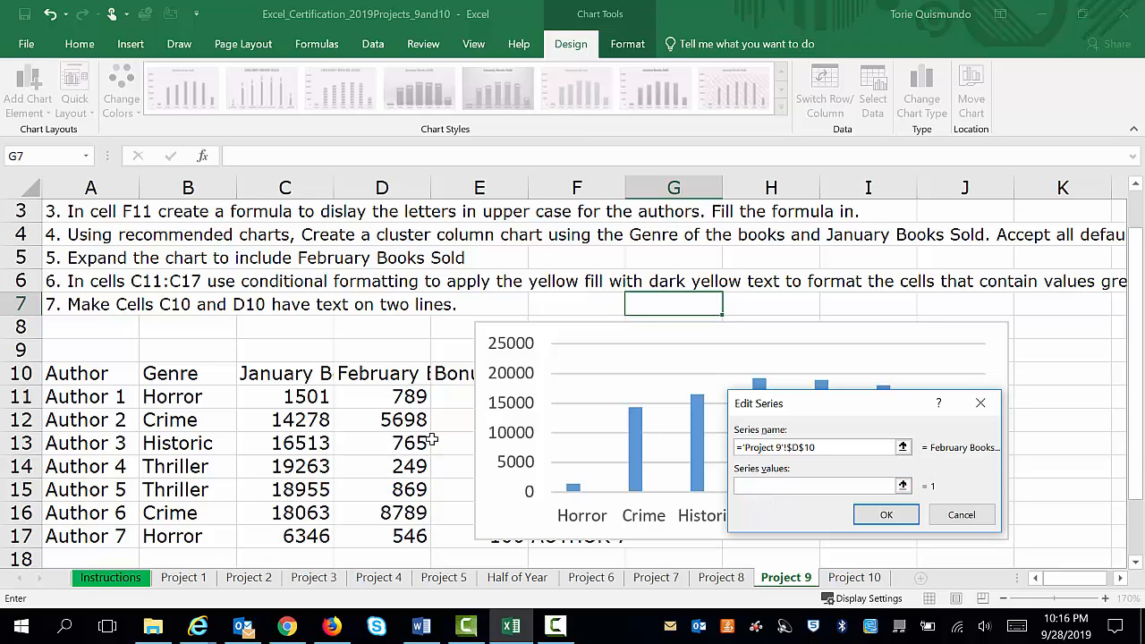
drag(398, 398, 406, 534)
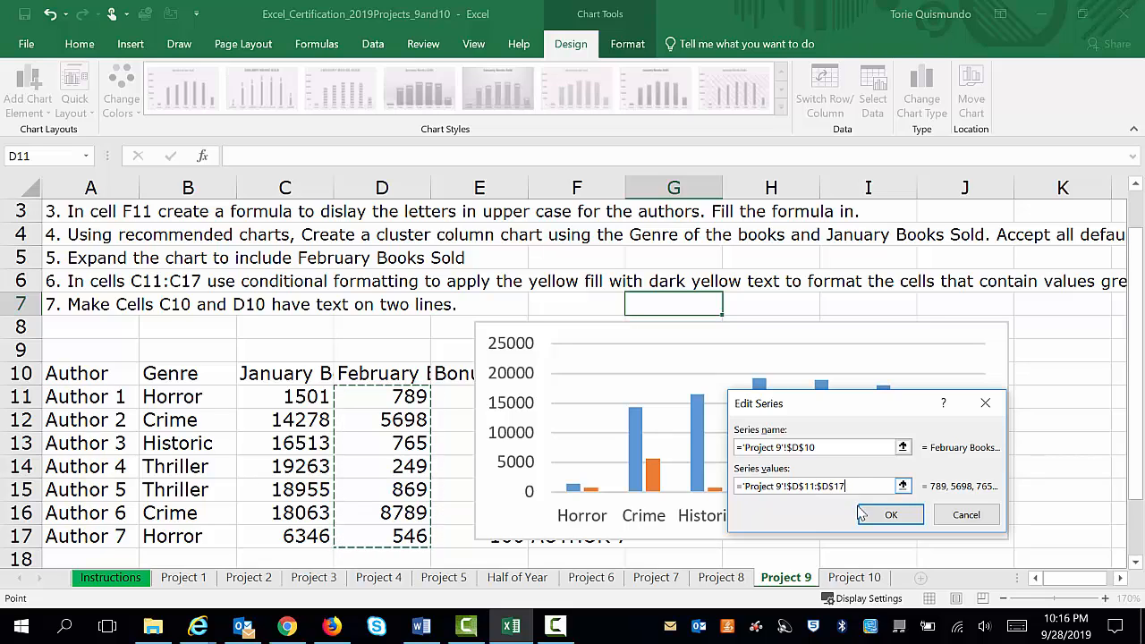
click(976, 519)
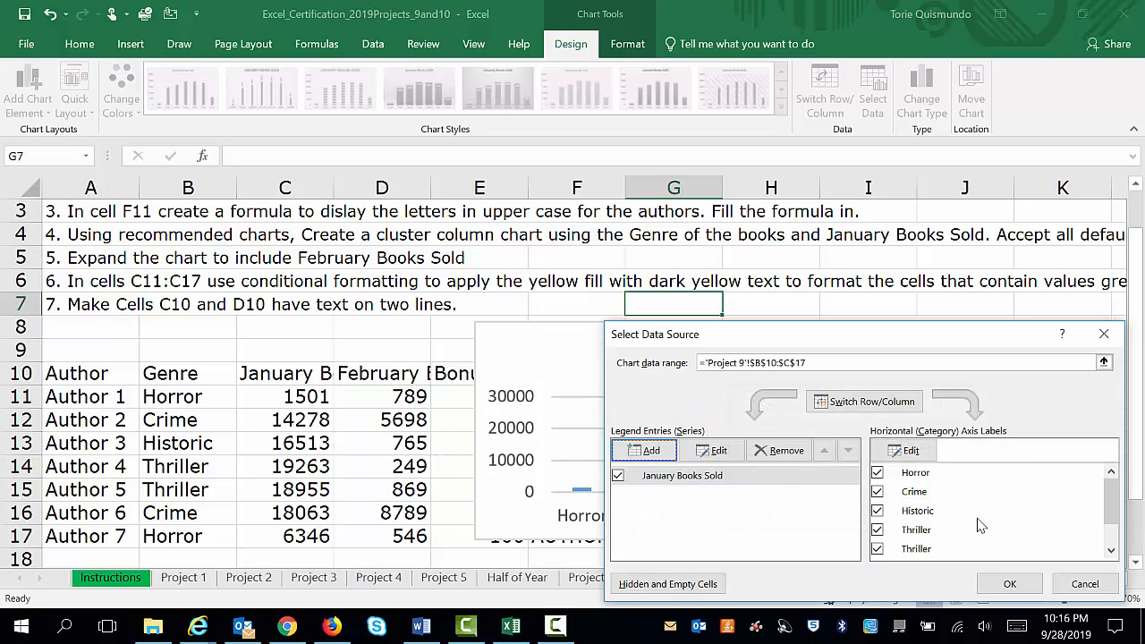
Add a February Books Sold series to the chart with name D10 and values D11:D17, and move the chart beyond the Authors column
click(649, 451)
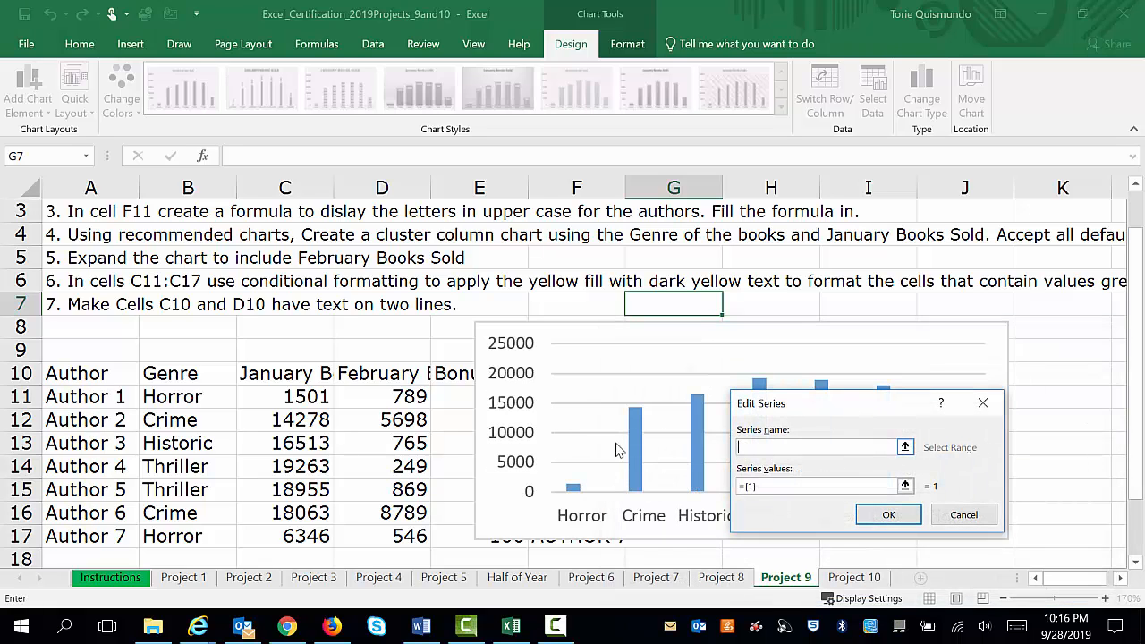
click(394, 373)
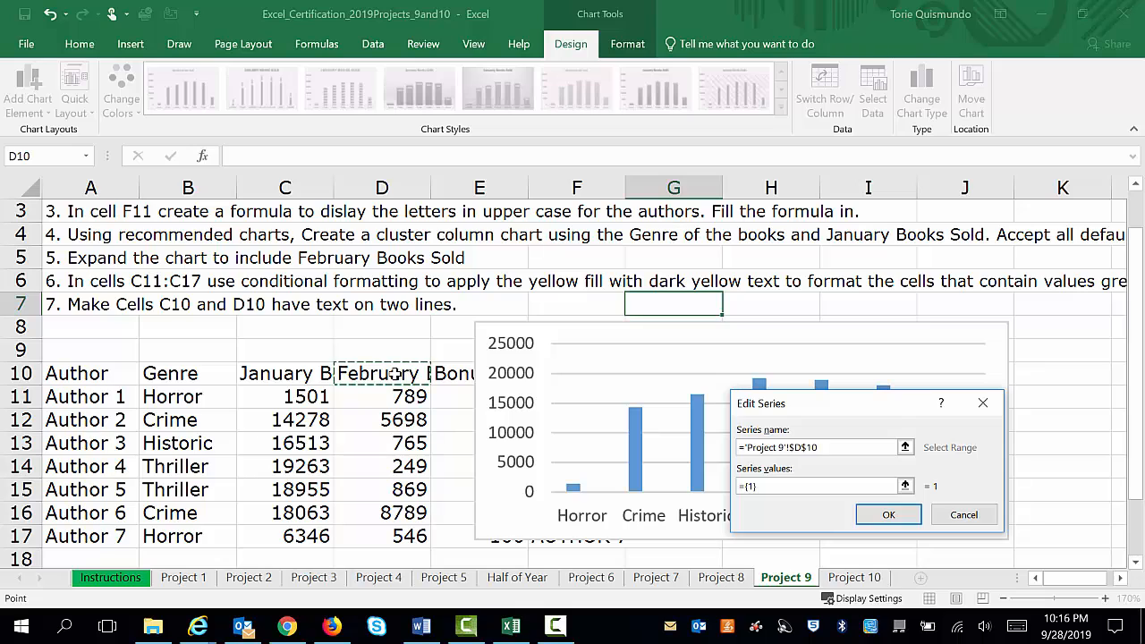
click(776, 488)
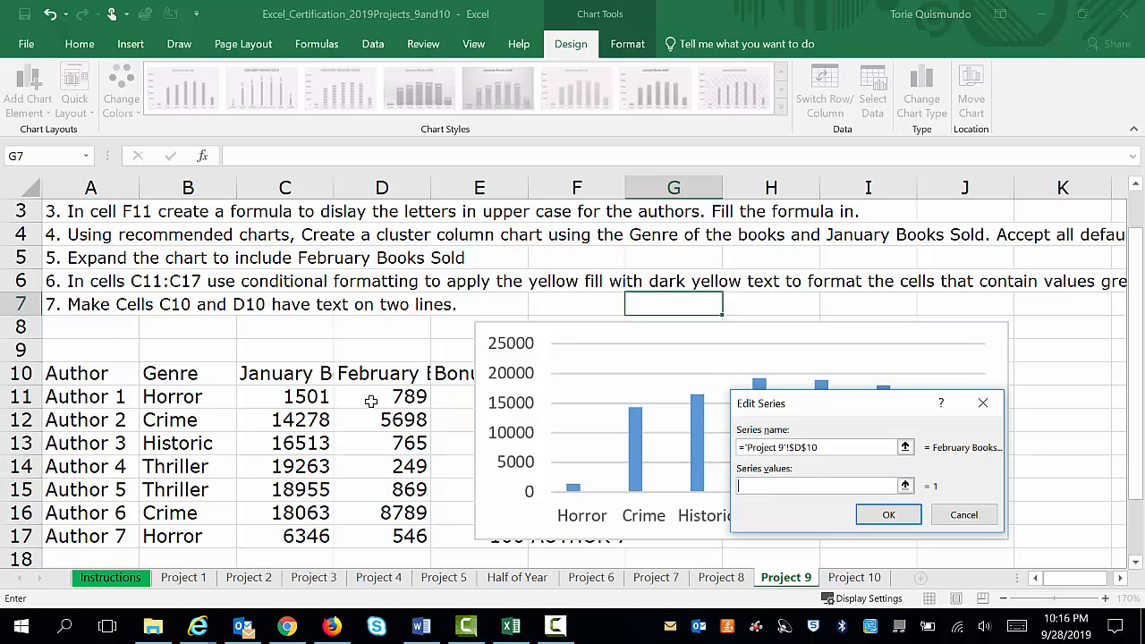
drag(371, 402, 376, 530)
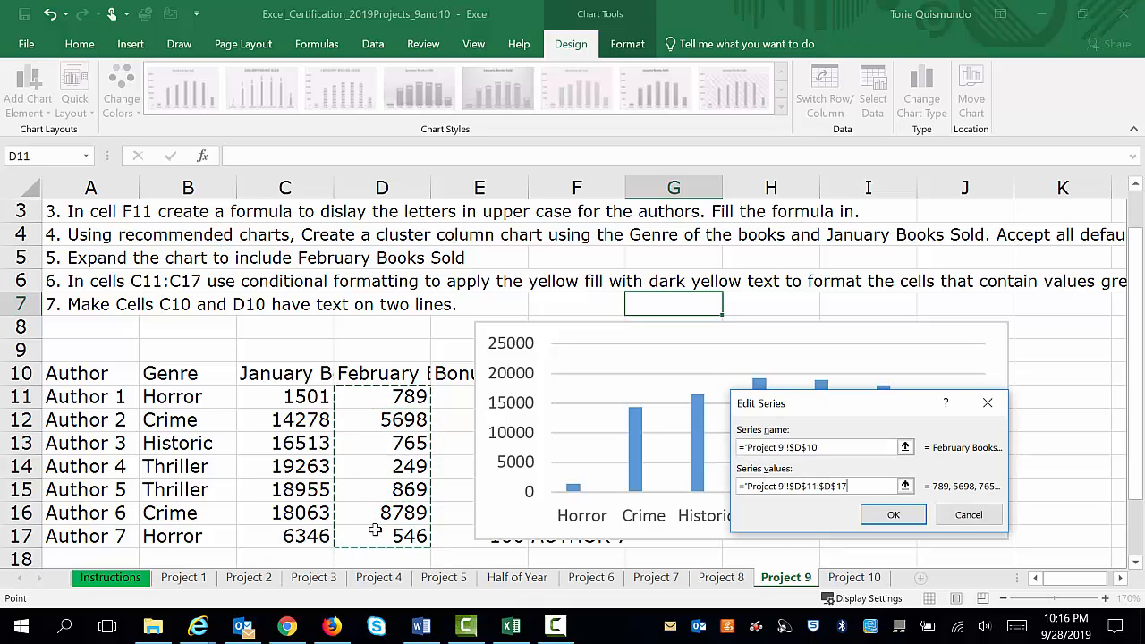
click(892, 515)
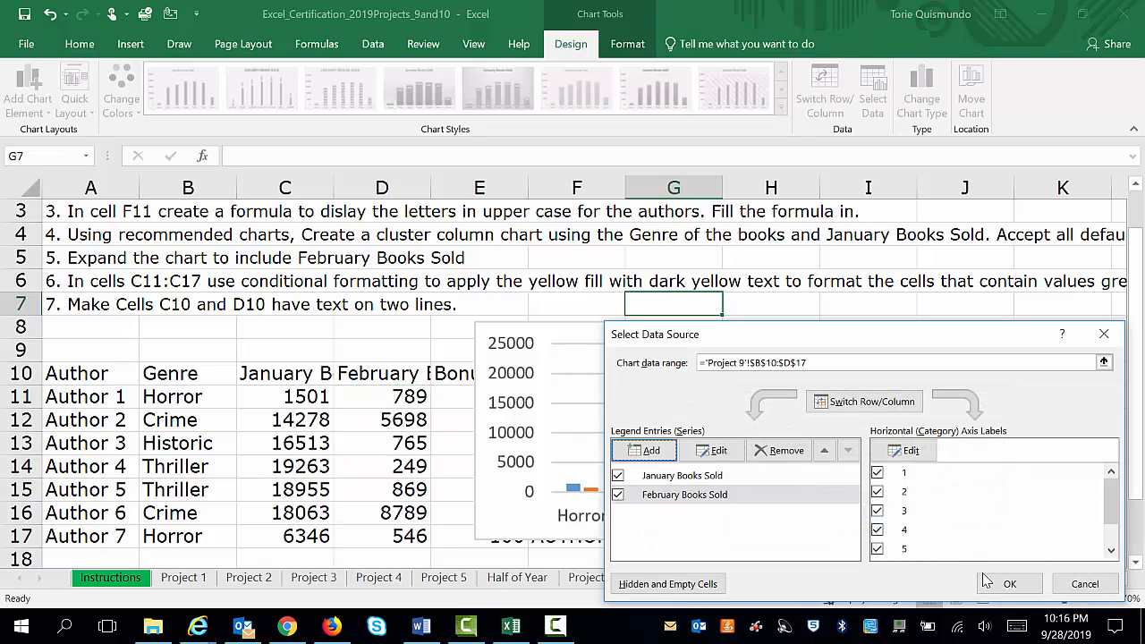
click(1011, 585)
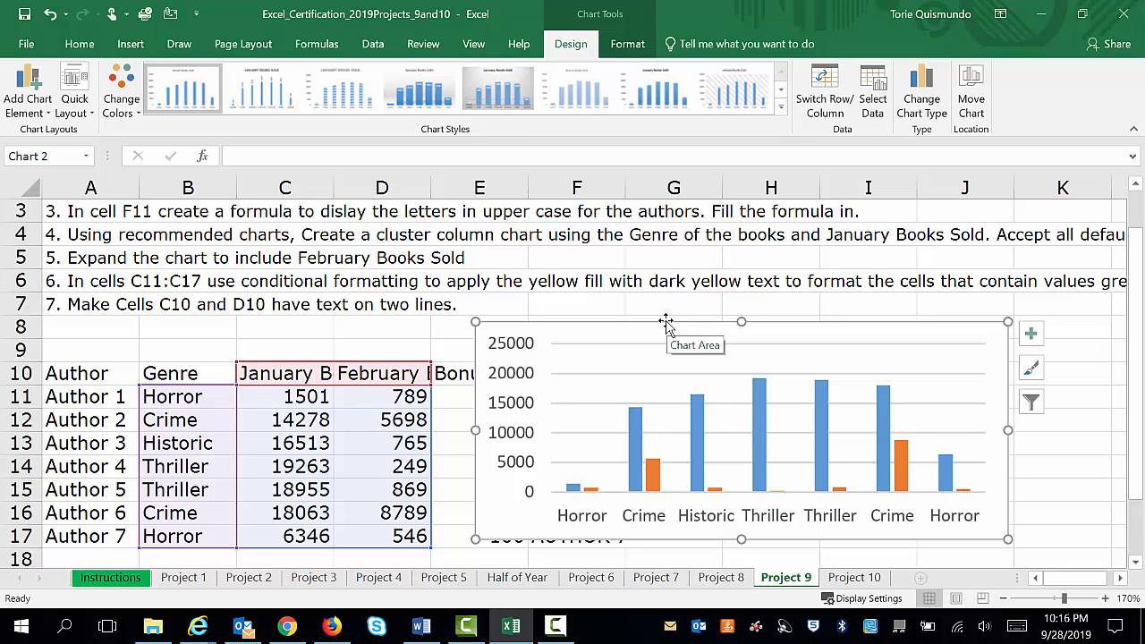
drag(665, 321, 1044, 326)
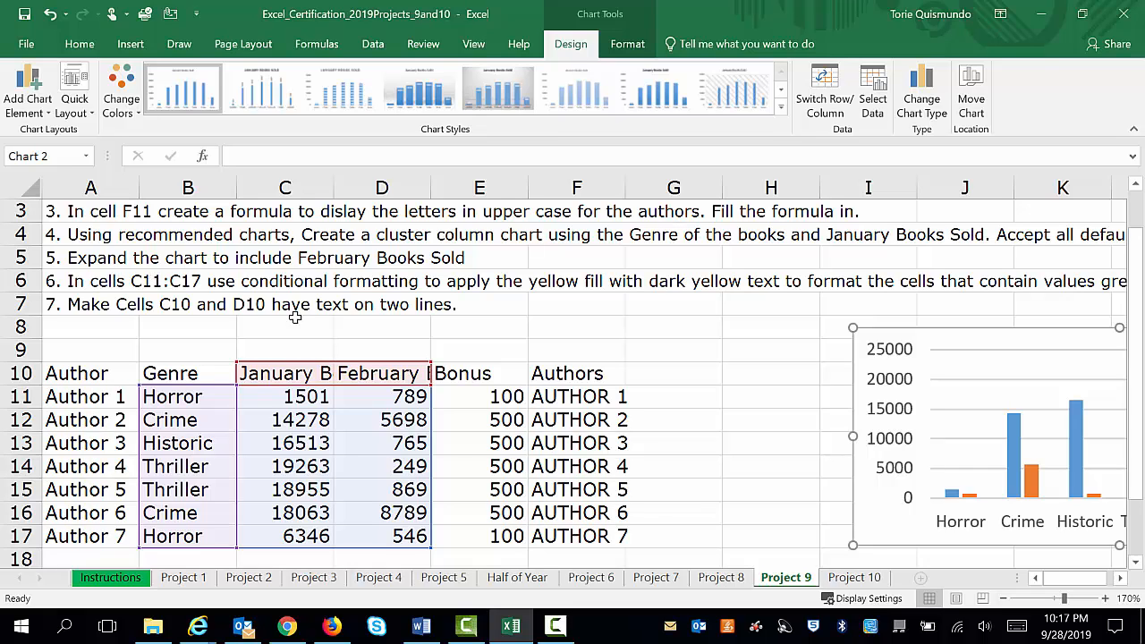
Apply a Greater Than conditional formatting rule to C11:C17 that highlights values above 5000 with Yellow Fill with Dark Yellow Text
click(280, 393)
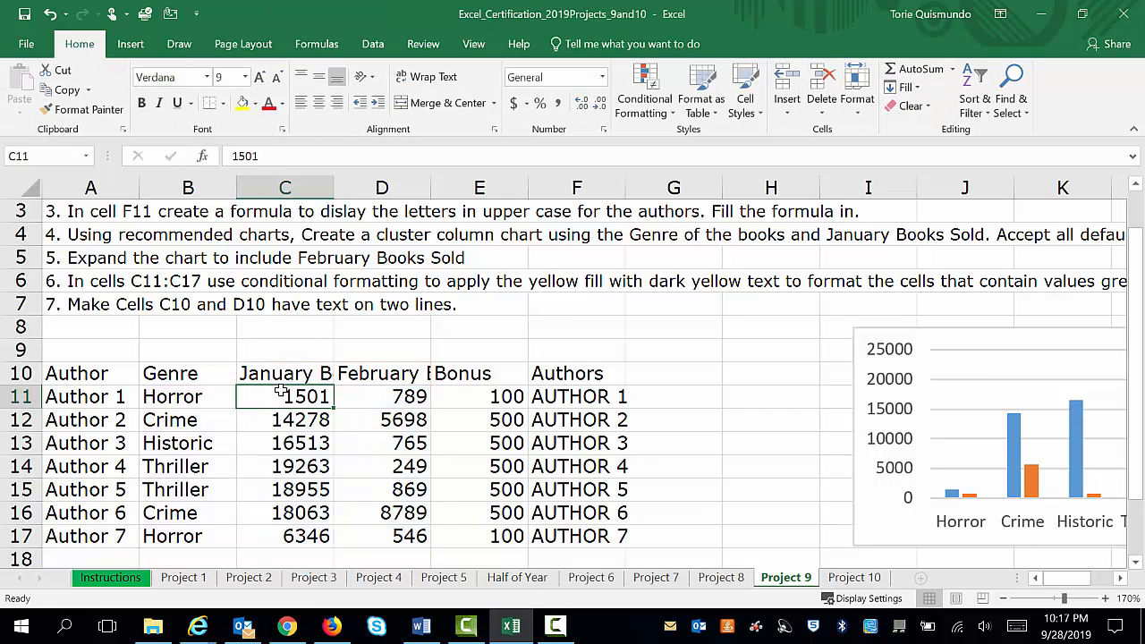
drag(279, 399, 291, 528)
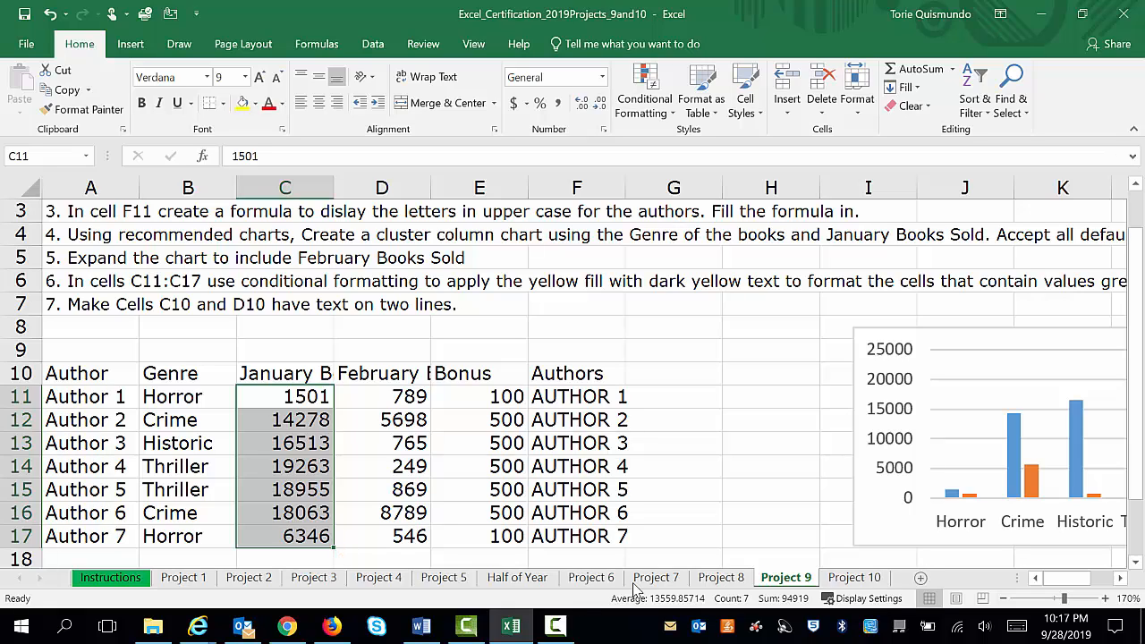
click(1121, 578)
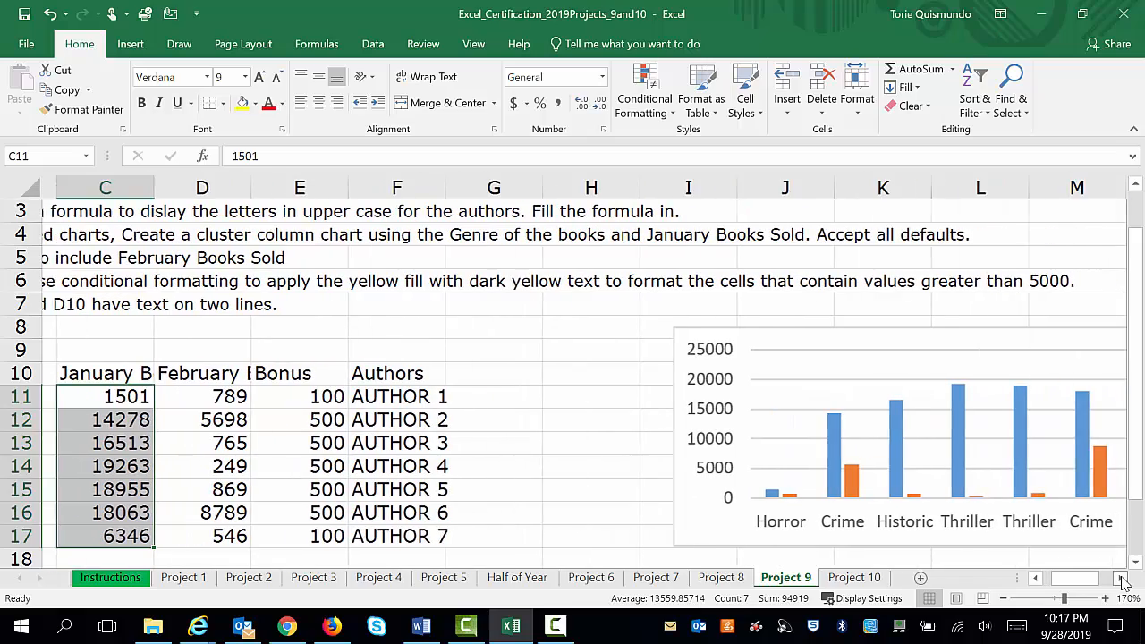
click(1120, 578)
click(1034, 578)
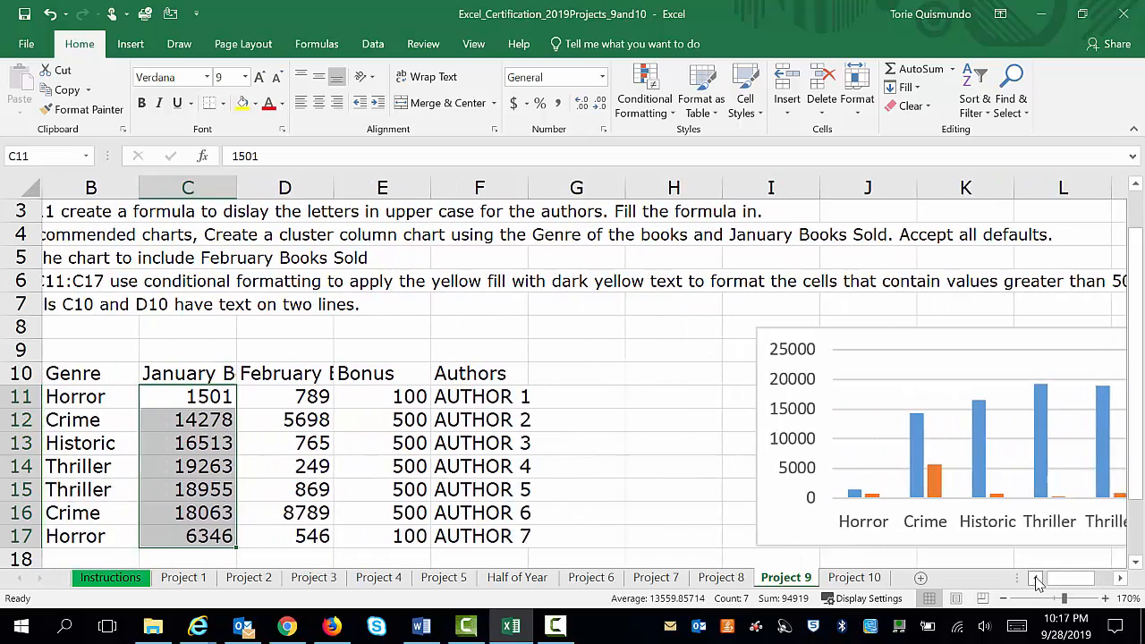
click(1034, 578)
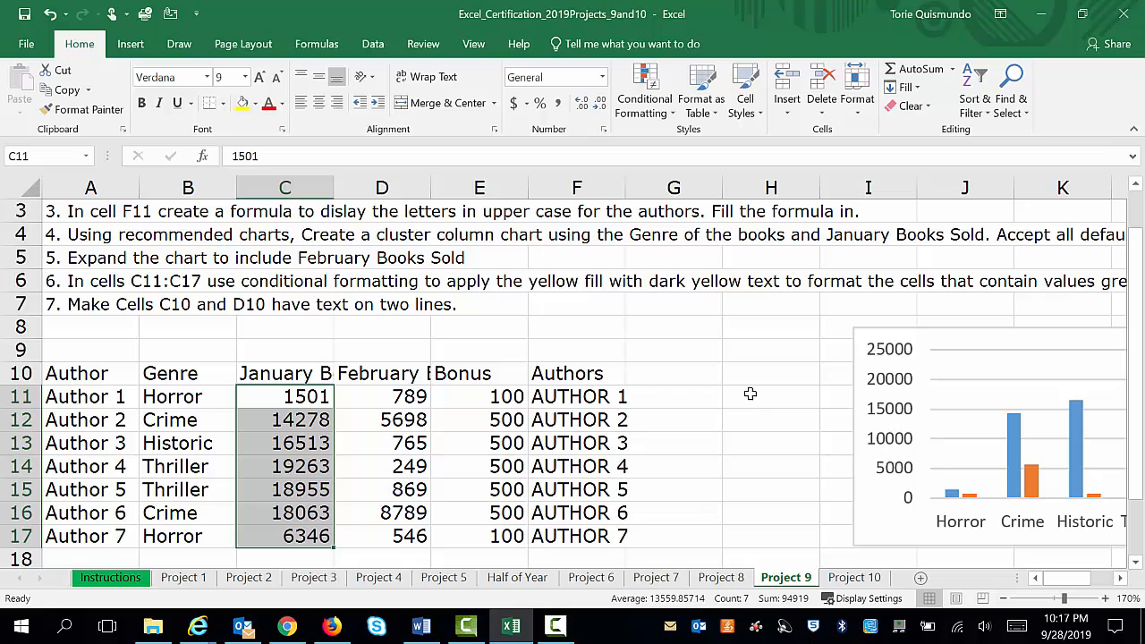
click(644, 89)
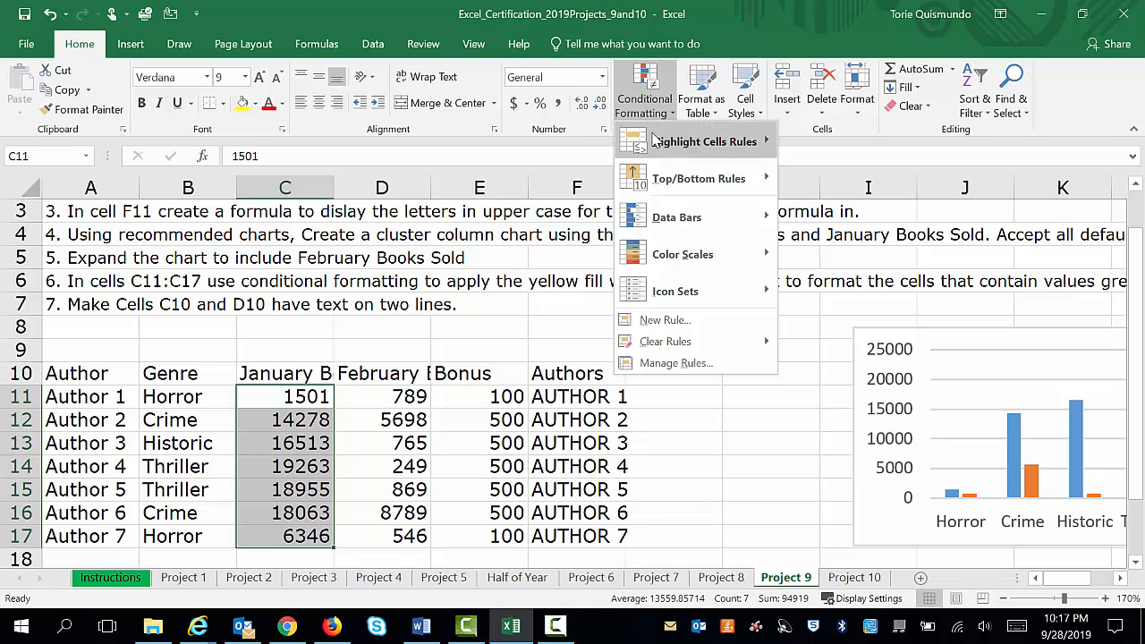
mouse_move(655, 142)
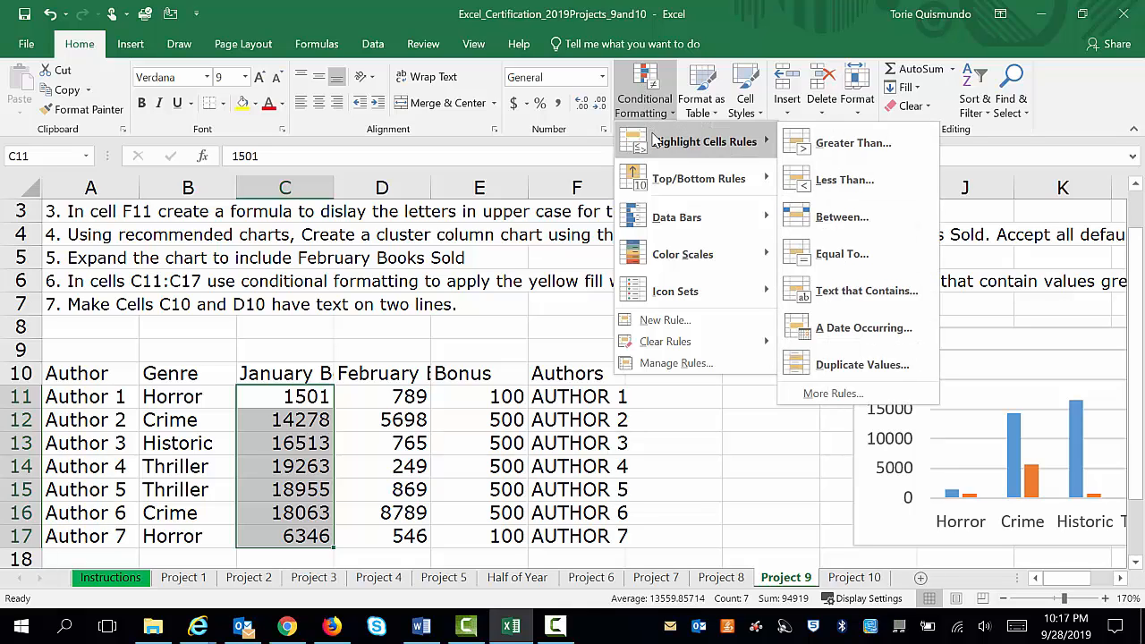
click(851, 143)
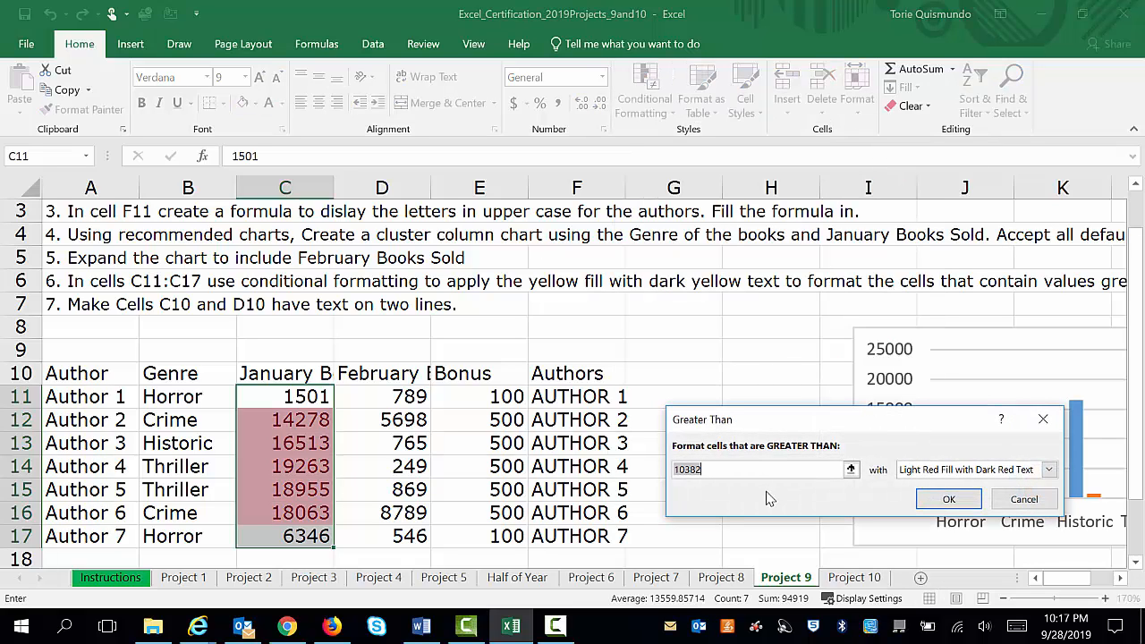
text(5000)
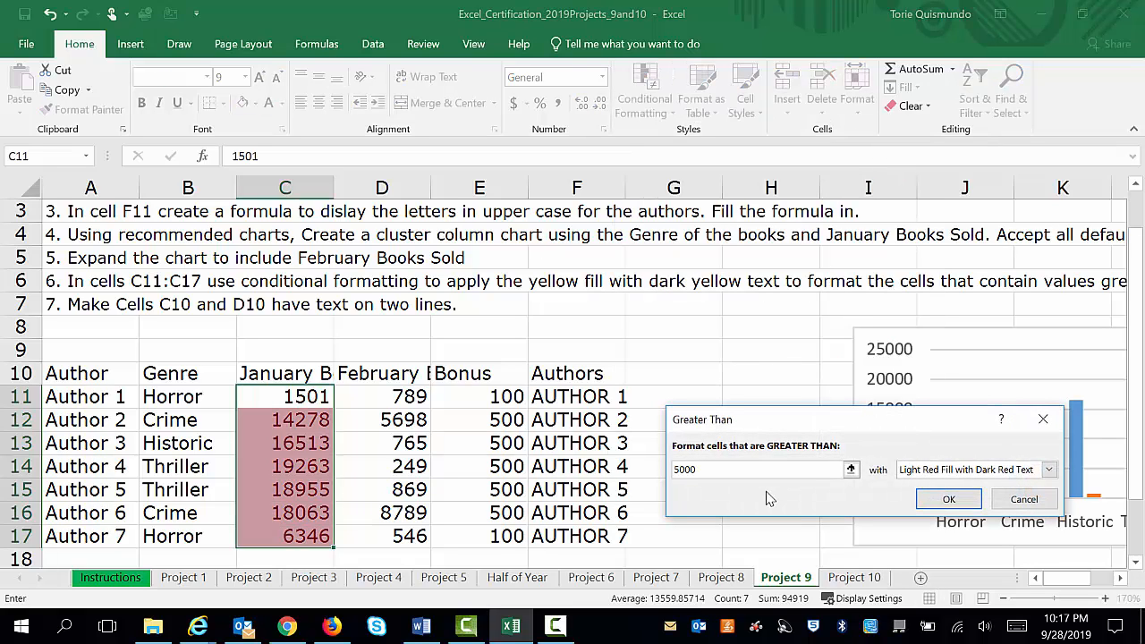
click(1050, 470)
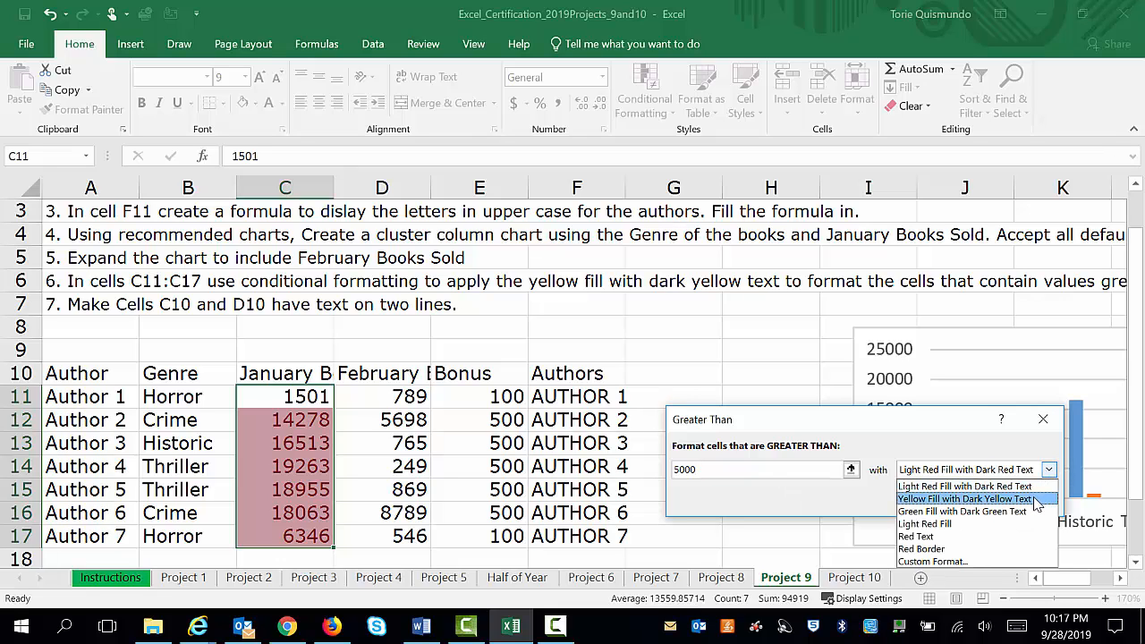
click(1036, 499)
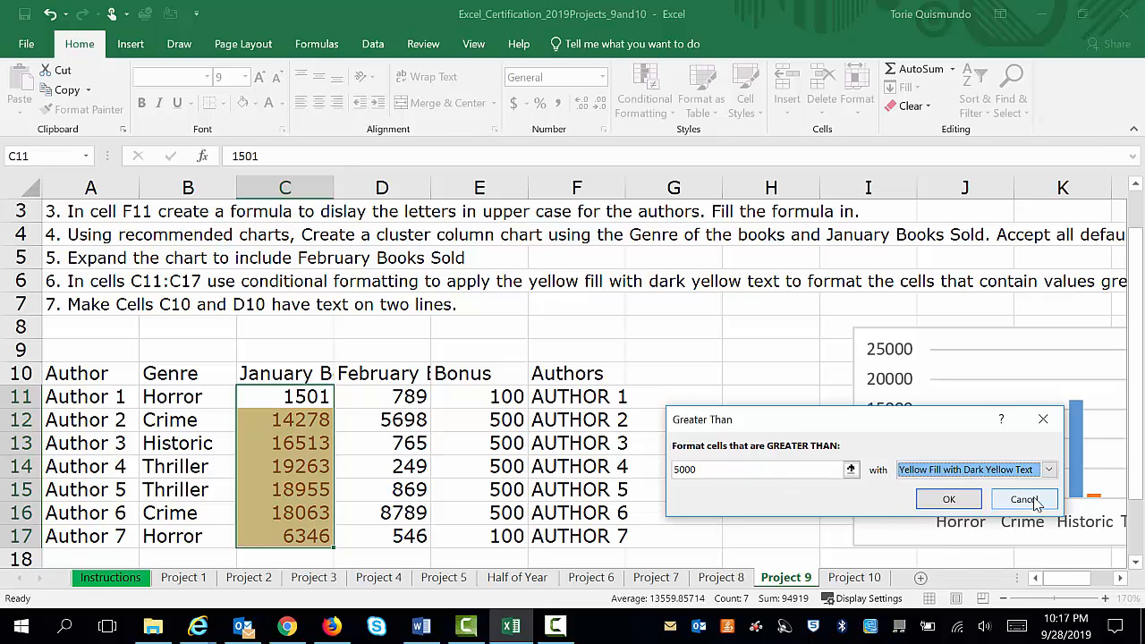
click(965, 499)
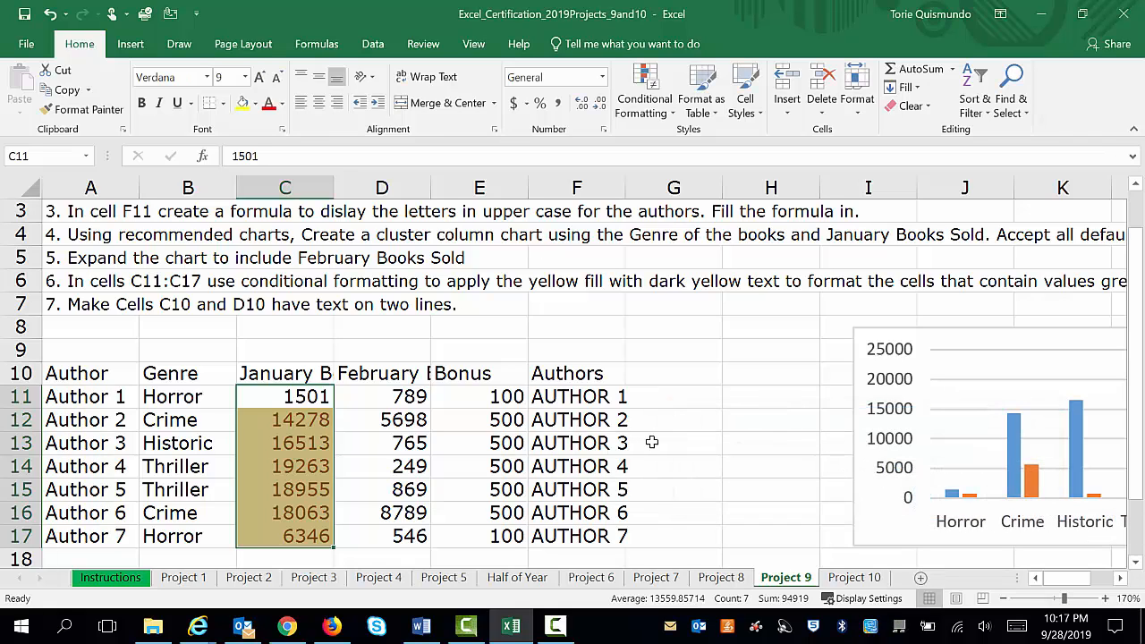
click(727, 422)
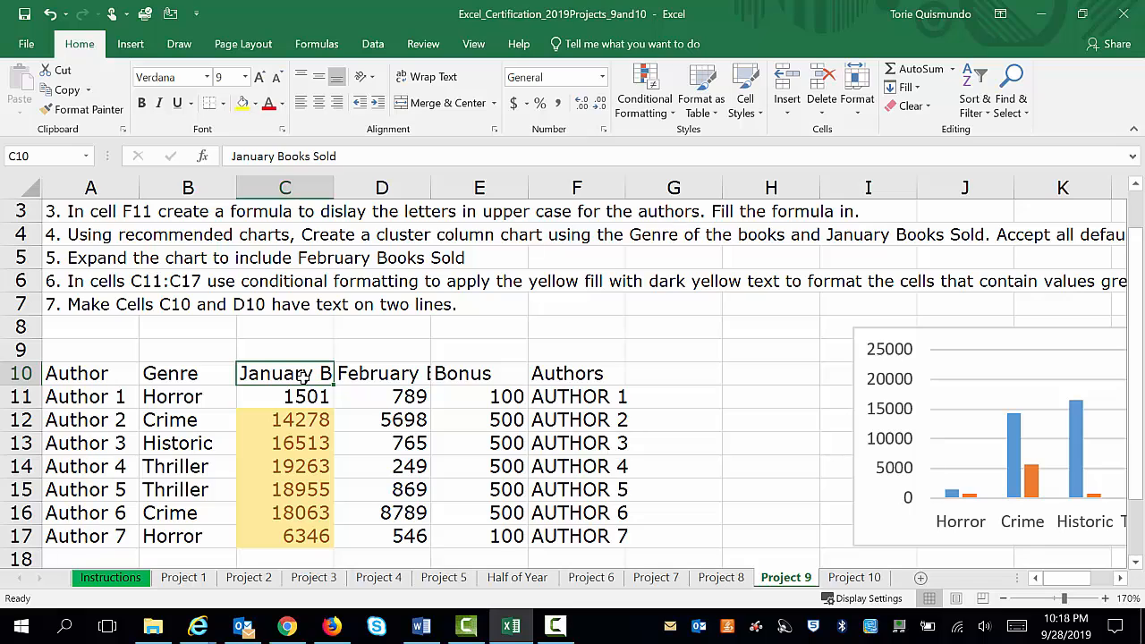
Wrap the text of the January and February Books Sold headers in cells C10:D10
drag(319, 375, 357, 372)
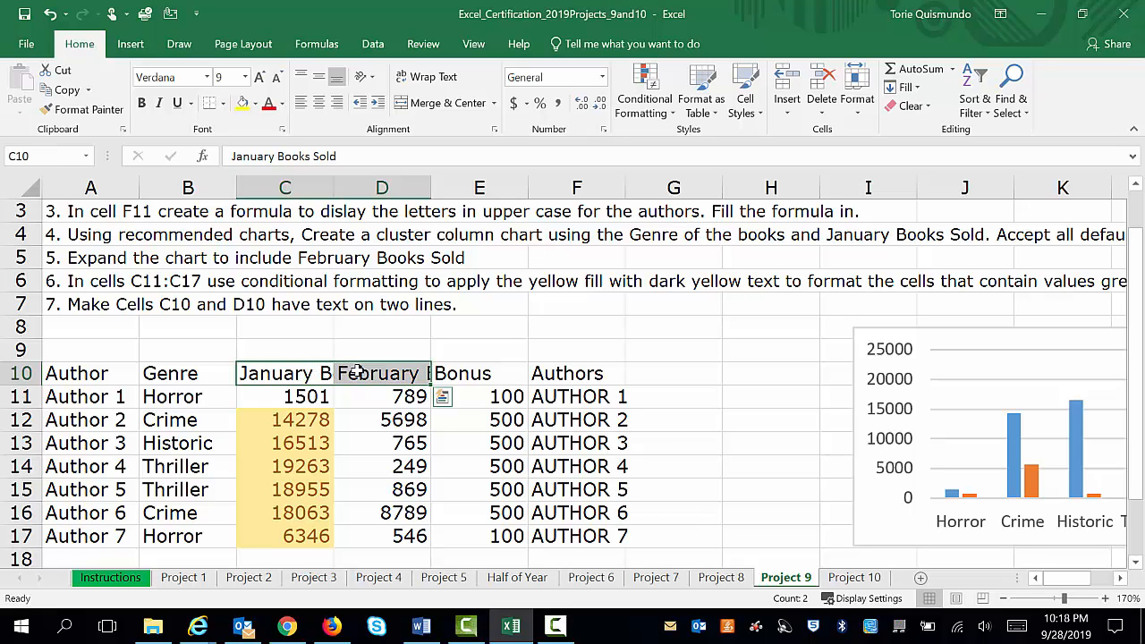
click(453, 81)
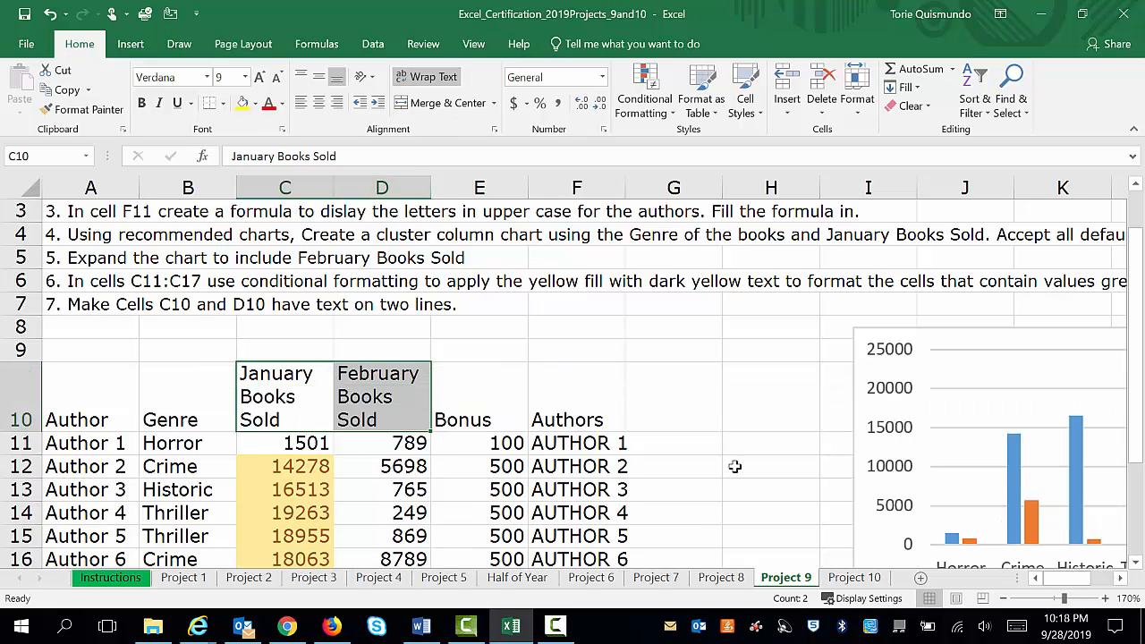